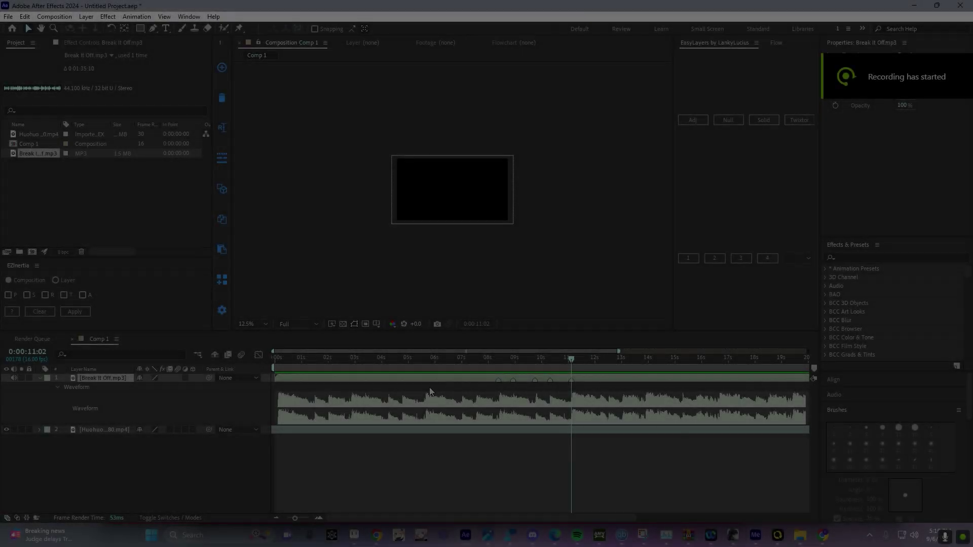
Split the Huohuo video layer at 0:00:01:13.
drag(552, 363, 457, 369)
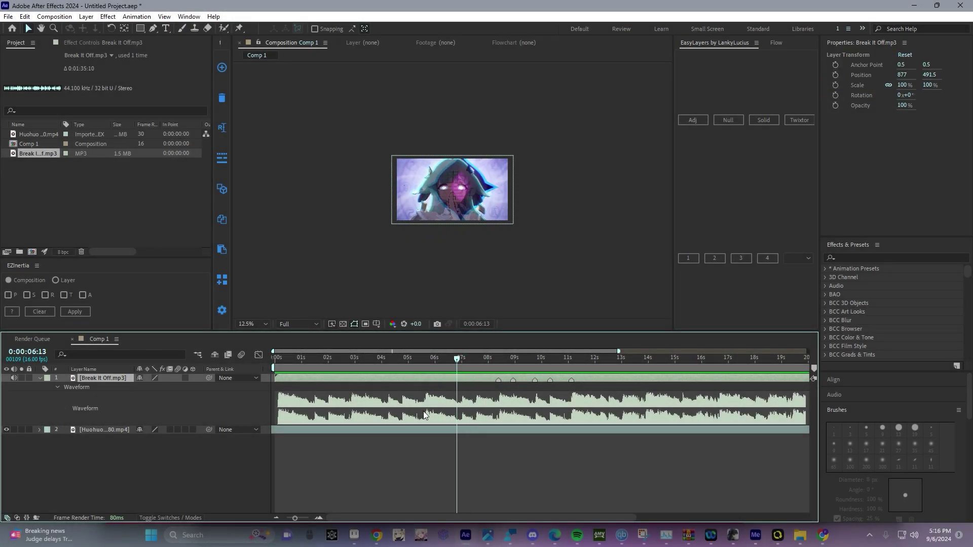
drag(457, 366, 323, 363)
click(370, 431)
scroll(456, 212, up, 4)
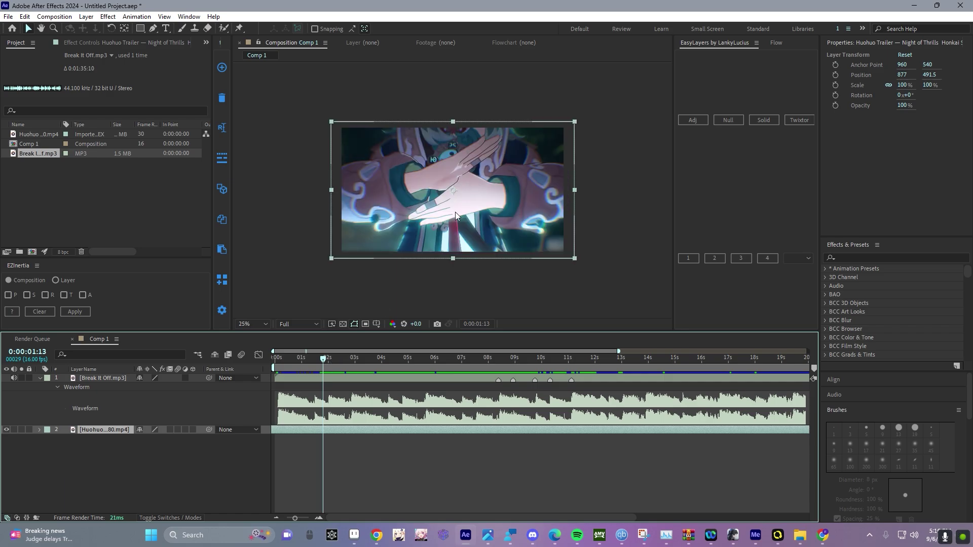
scroll(472, 219, down, 2)
key(ctrl+shift+d)
Slide the remaining footage earlier and split it at 0:00:01:13 to isolate further hand-gesture shots, deleting the unwanted piece between them.
drag(402, 428, 356, 427)
key(ctrl+shift+d)
key(ctrl+shift+d)
click(315, 437)
key(Delete)
key(ctrl+d)
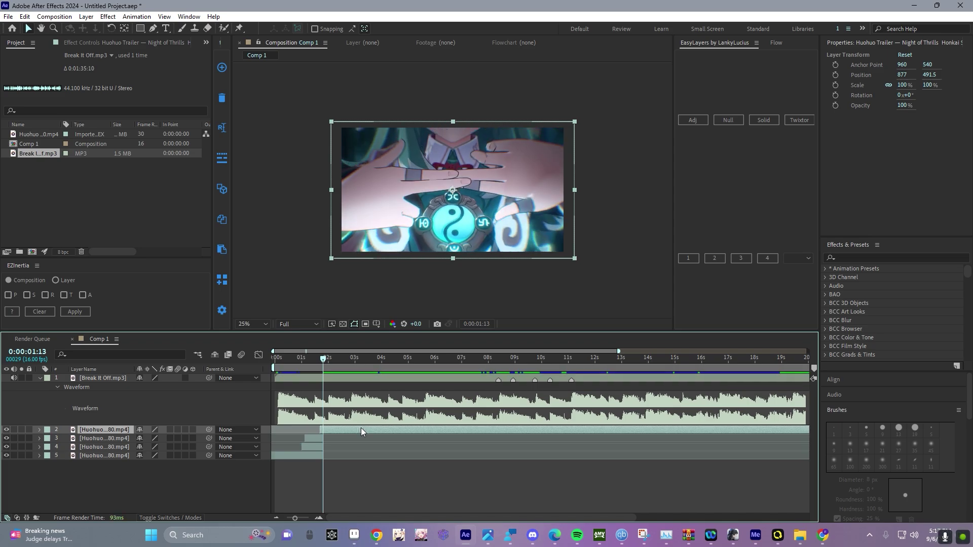
Isolate the next hand-gesture shot by sliding the footage, splitting it at 0:00:01:13 and removing the unwanted section.
drag(342, 426, 323, 427)
key(ctrl+shift+d)
click(315, 437)
key(Delete)
key(ctrl+shift+d)
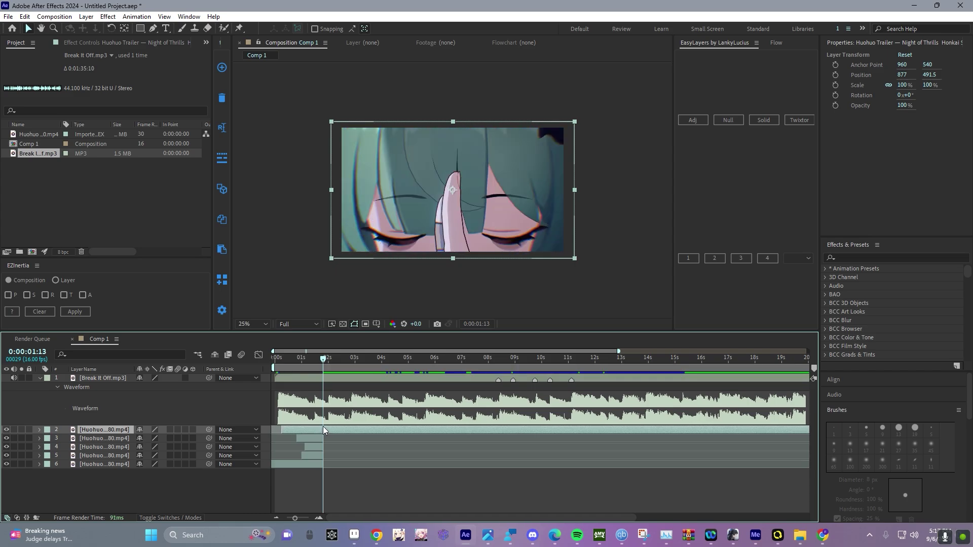
Cut out the short final eye close-up clip ending at 0:00:01:13 and delete the unused footage around it.
key(ctrl+shift+d)
click(316, 437)
key(Delete)
drag(382, 425, 381, 423)
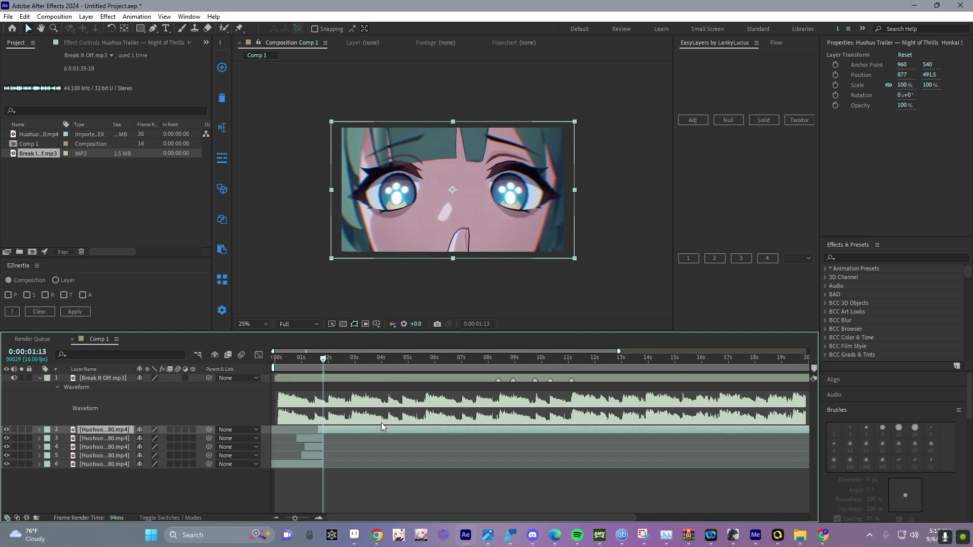
key(ctrl+shift+d)
key(Delete)
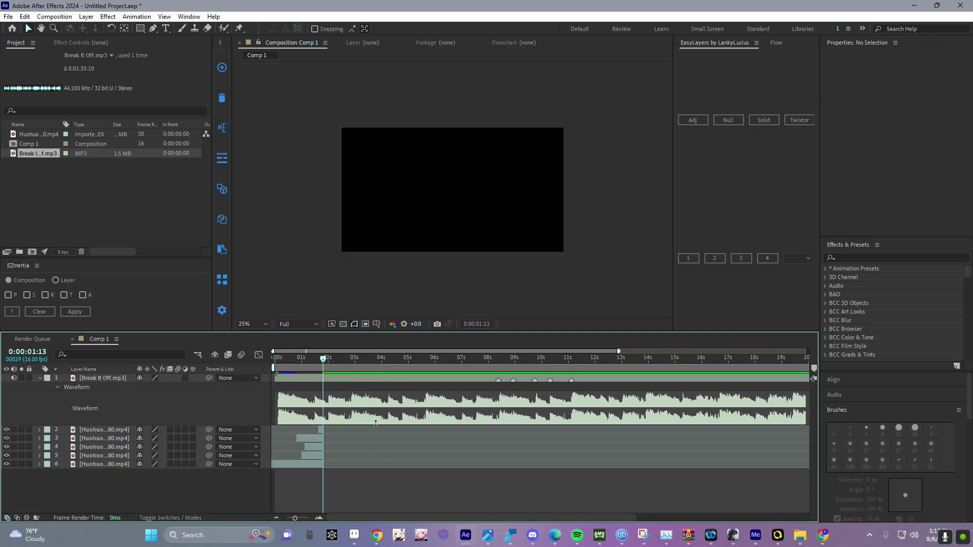
Restore the deleted remaining footage, slide it to check for further shots, and delete it again.
key(ctrl+z)
drag(412, 427, 394, 416)
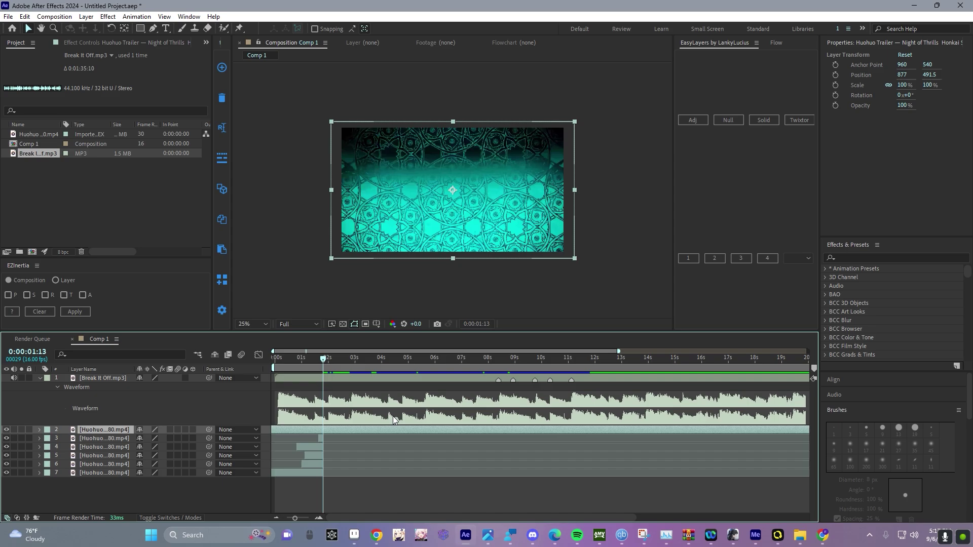
key(Delete)
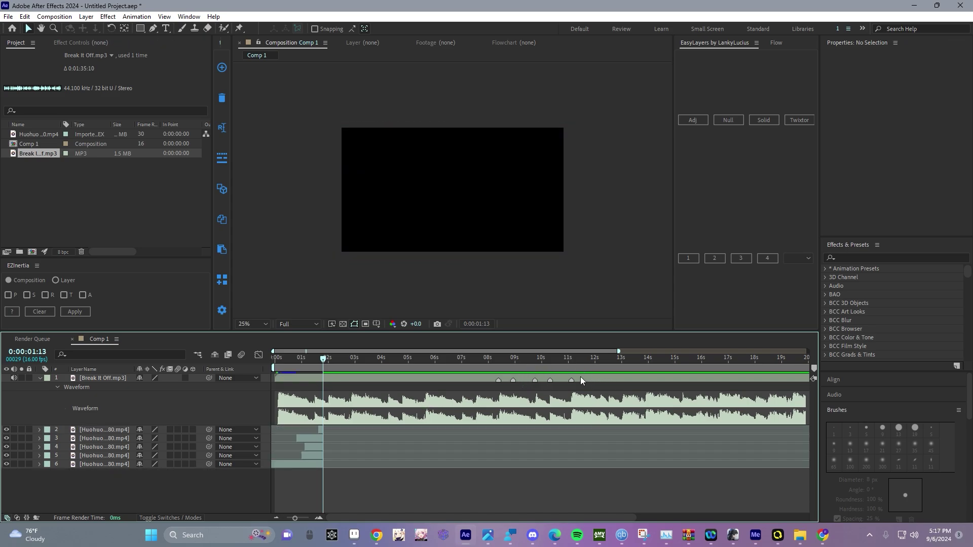
Slide the Break It Off.mp3 layer earlier so its first marker sits at 0:00:02:09, and delete the opening video clip.
drag(581, 377, 426, 377)
click(308, 463)
key(Delete)
click(344, 366)
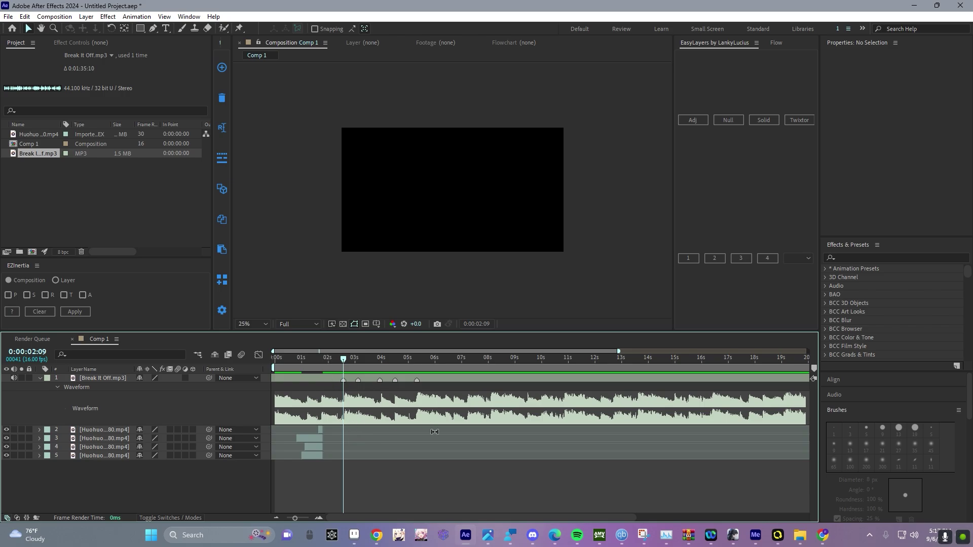
key(space)
Place the first clip at 0:00:02:09 above the other clips and add time remap keyframes at its start and end.
drag(308, 455, 361, 453)
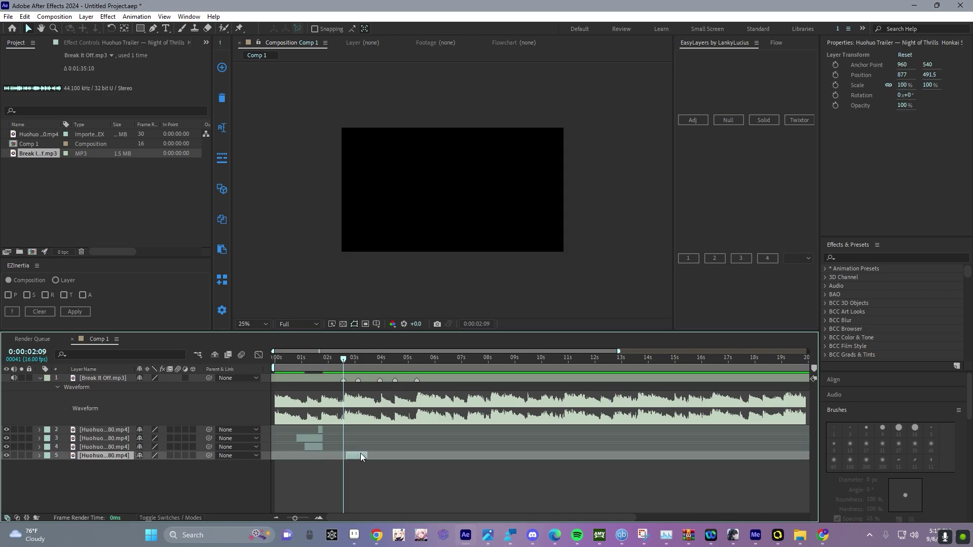
drag(118, 460, 121, 431)
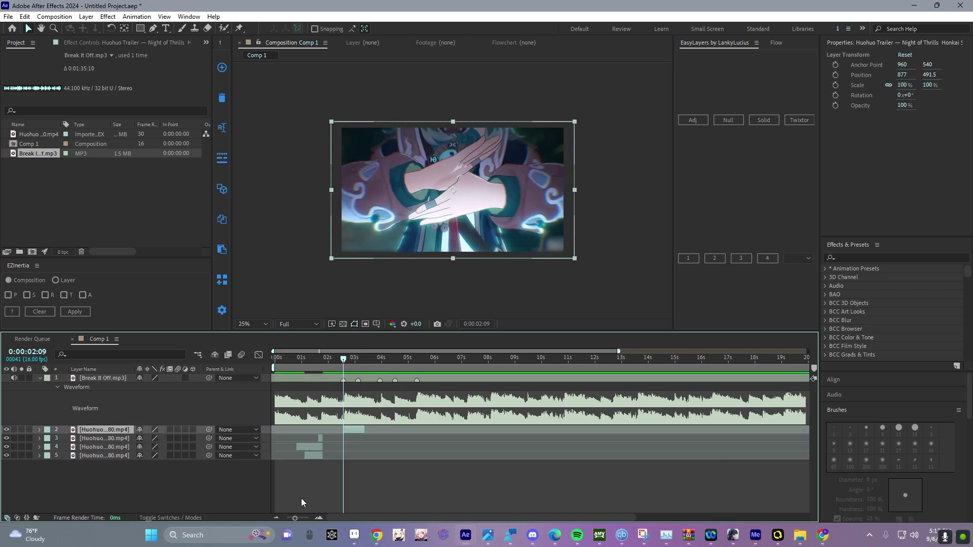
drag(293, 517, 307, 518)
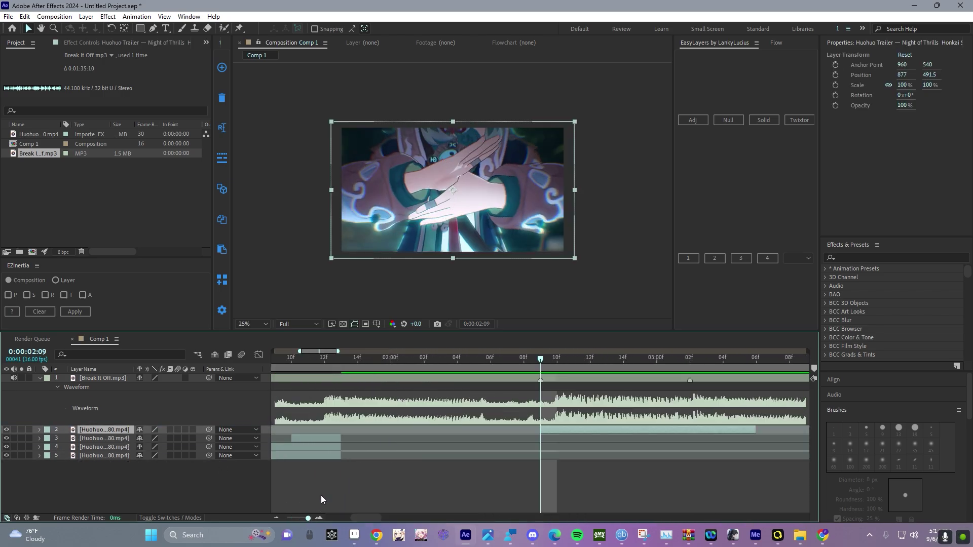
key(ctrl+alt+t)
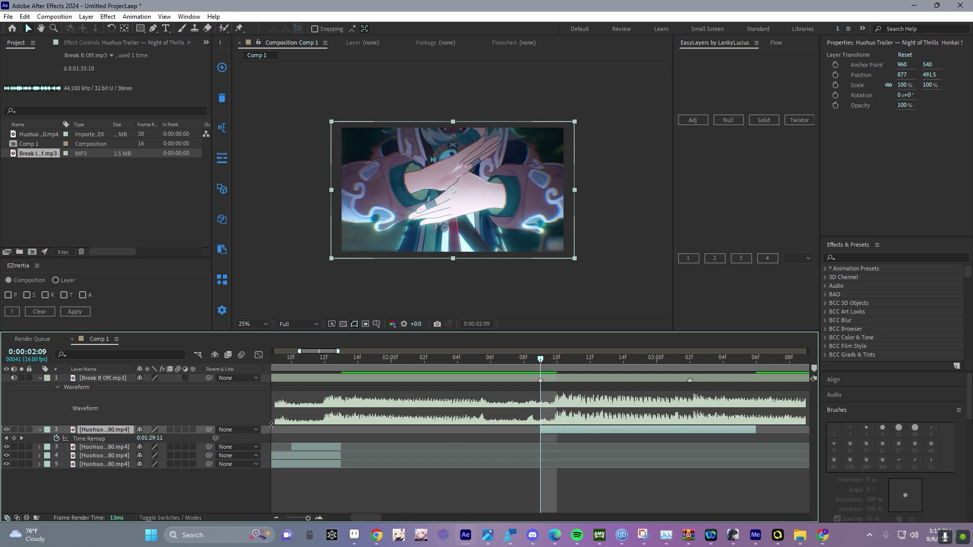
drag(310, 516, 303, 517)
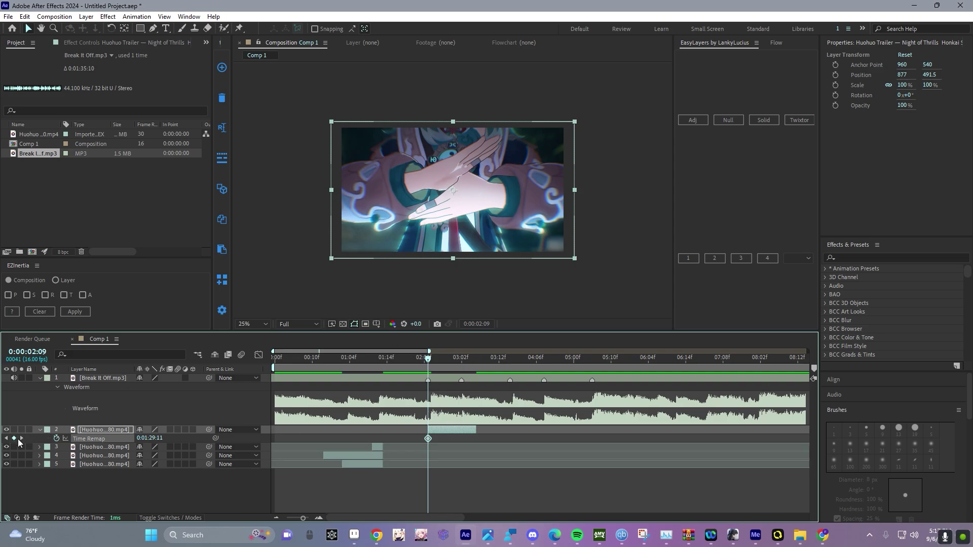
mouse_move(450, 429)
mouse_down()
mouse_move(401, 429)
mouse_move(453, 428)
mouse_up()
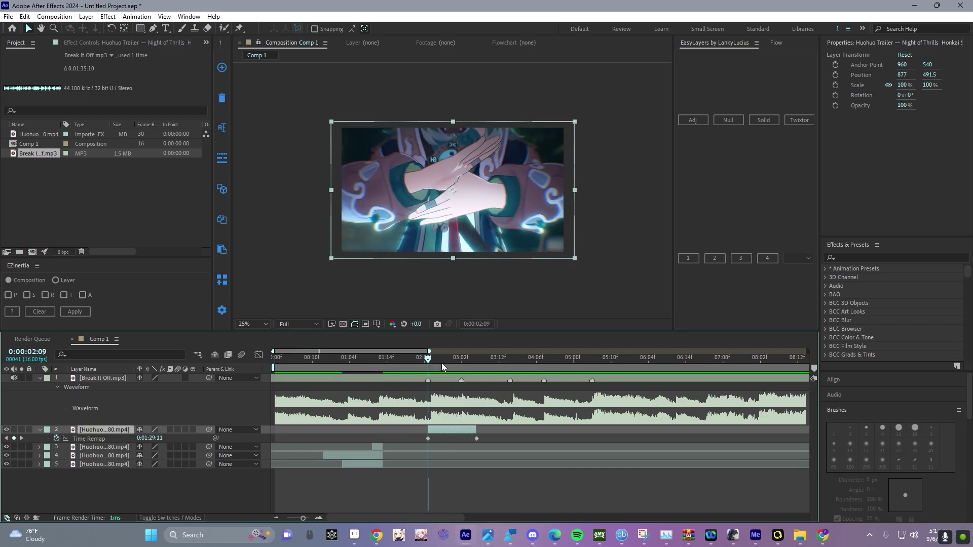
Place the second clip at 0:00:03:02 above the first and enable time remapping with keyframes at both its ends.
click(461, 366)
drag(352, 461, 472, 459)
drag(121, 465, 124, 429)
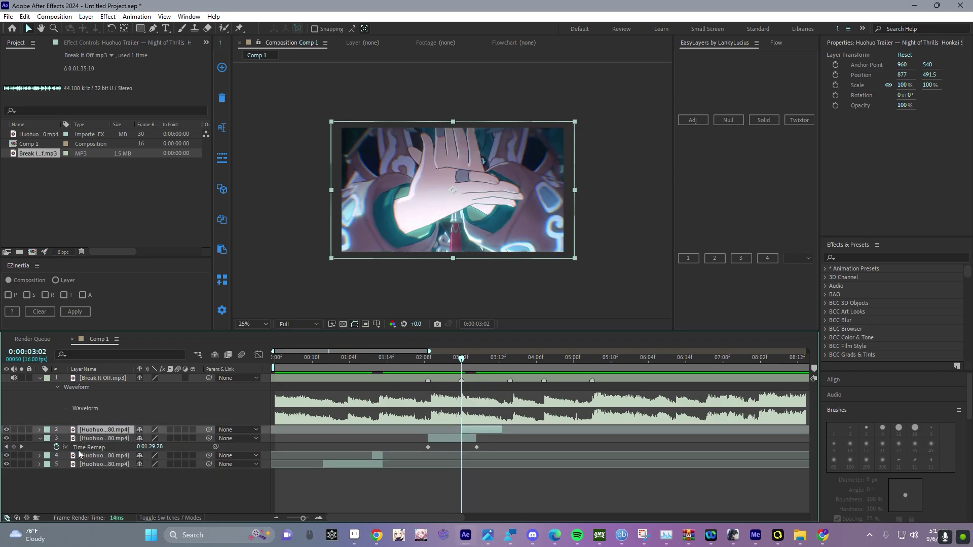
key(ctrl+alt+t)
mouse_move(492, 430)
mouse_down()
mouse_move(452, 429)
mouse_move(479, 427)
mouse_up()
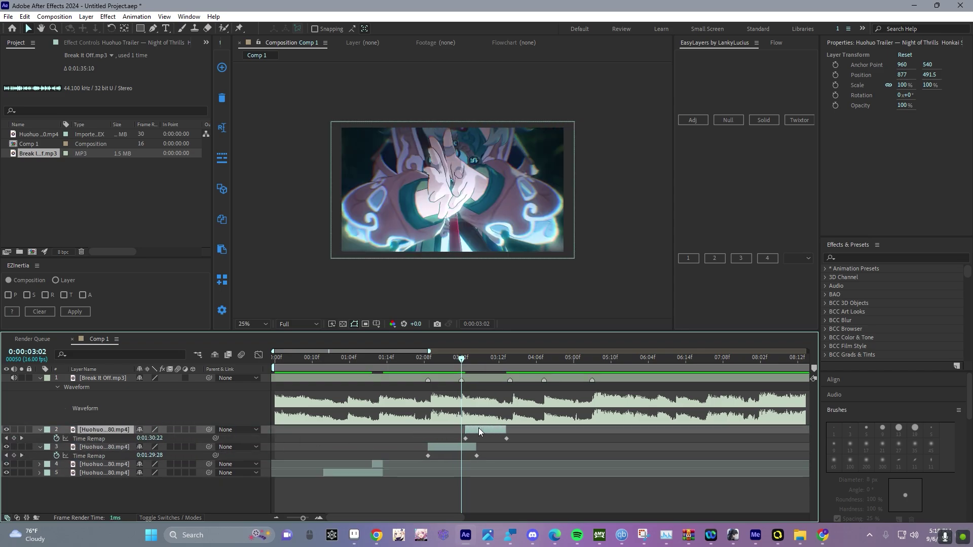
Move the third clip to the top of the video layers, past the second clip in time, with time remap keyframes at both ends.
drag(331, 474, 472, 465)
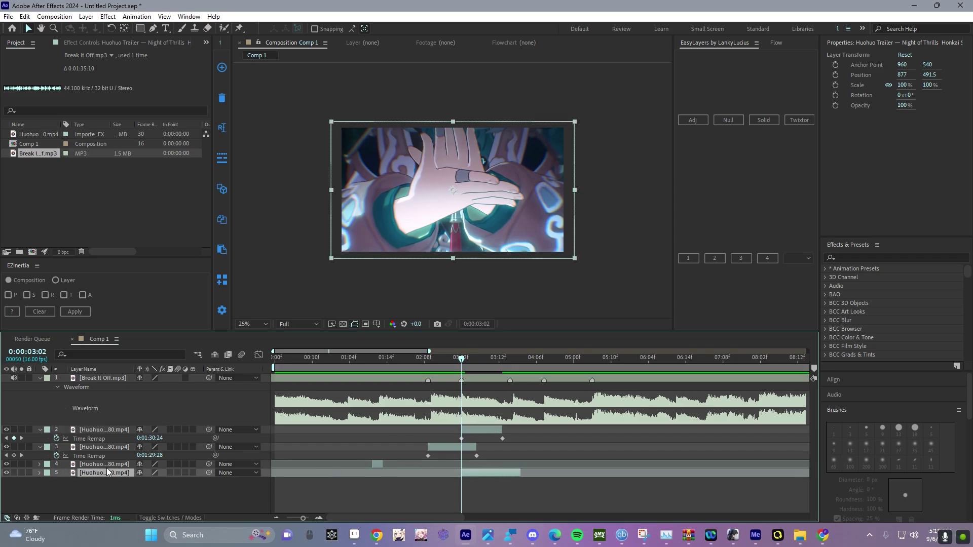
drag(115, 488, 163, 430)
key(ctrl+alt+t)
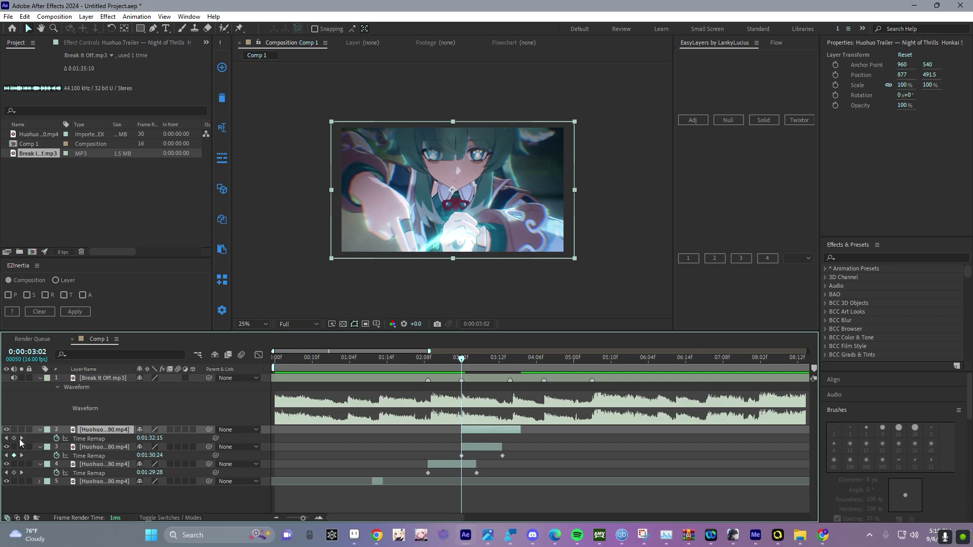
drag(478, 430, 566, 430)
click(14, 438)
Raise the shortest clip above the other video layers and add time remap keyframes at its start and end.
drag(377, 481, 466, 479)
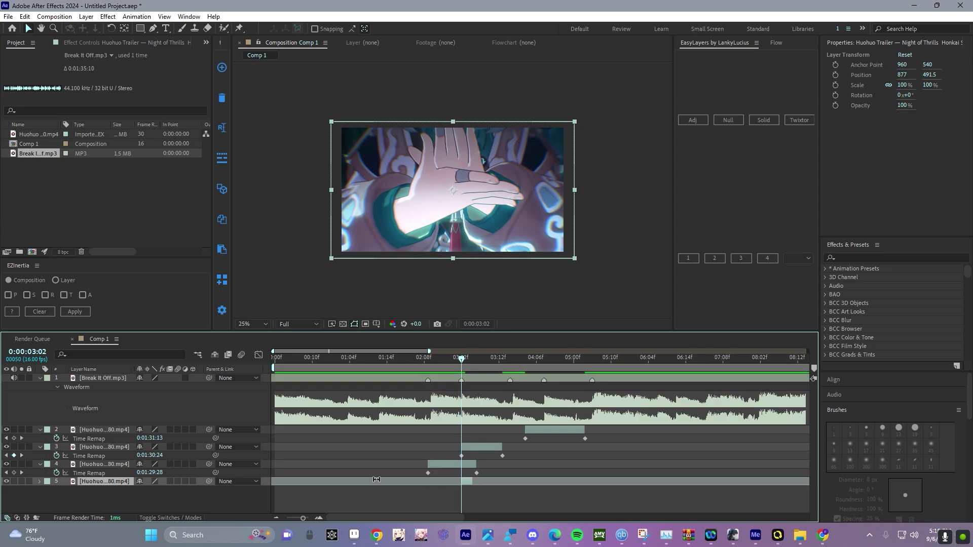
key(ctrl+alt+t)
drag(96, 479, 120, 427)
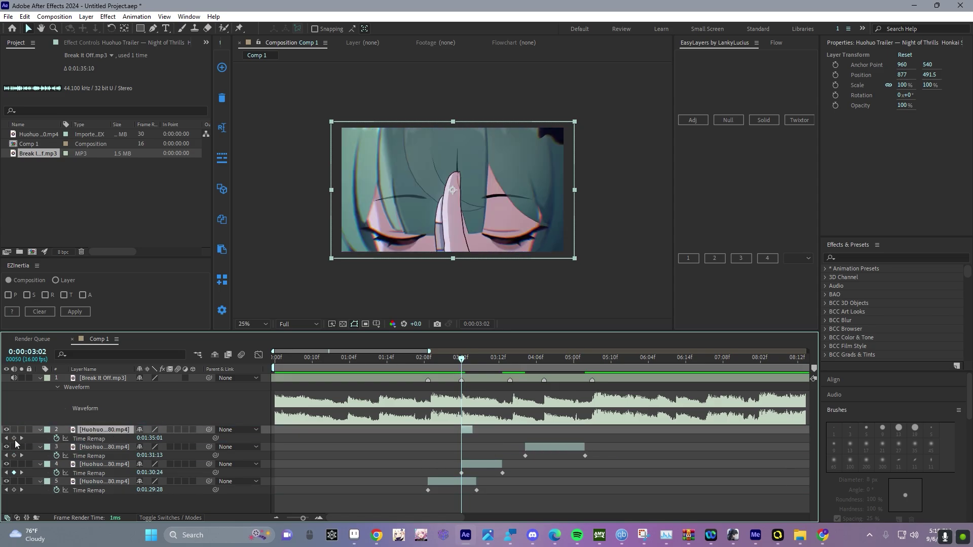
drag(470, 430, 459, 433)
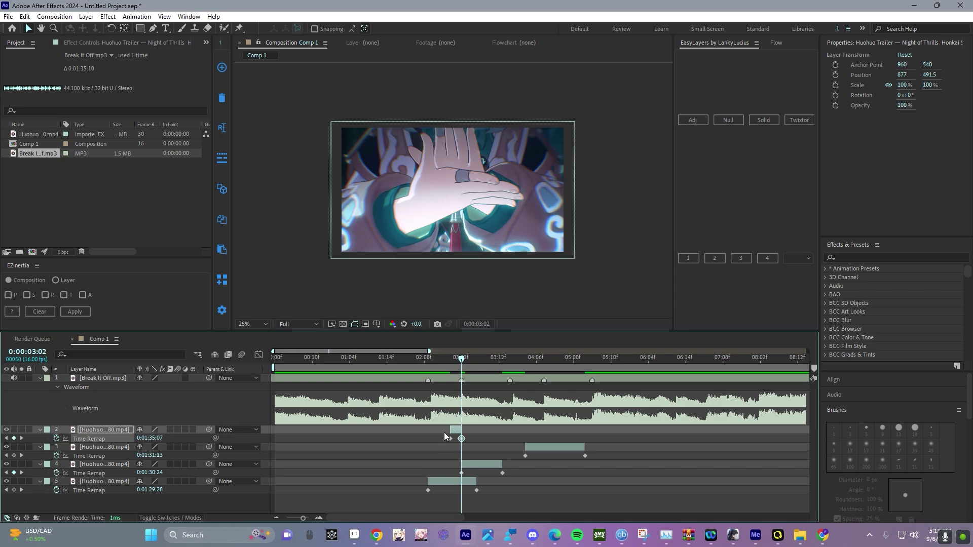
key(ctrl+z)
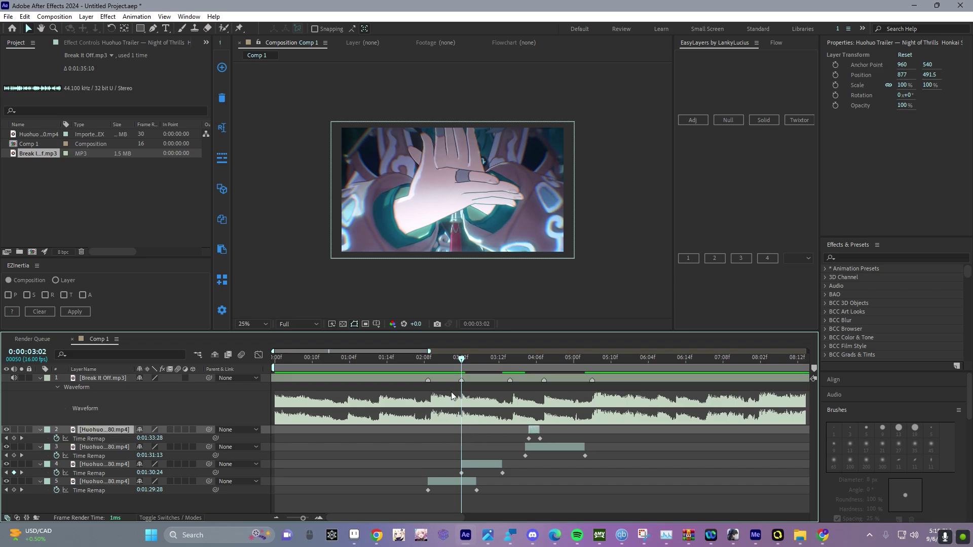
Align the third clip's start with the third music marker and the last clip's start with the marker at 0:00:04:08.
click(510, 363)
drag(535, 447, 518, 446)
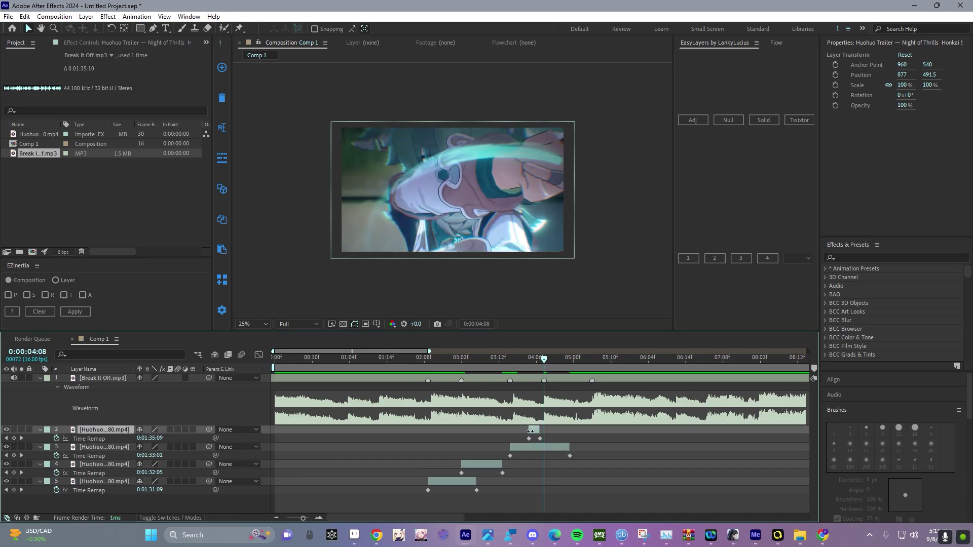
drag(530, 431, 550, 431)
Play the sequence from 0:00:02:08 to check the clip timing against the music.
drag(547, 367, 424, 357)
key(space)
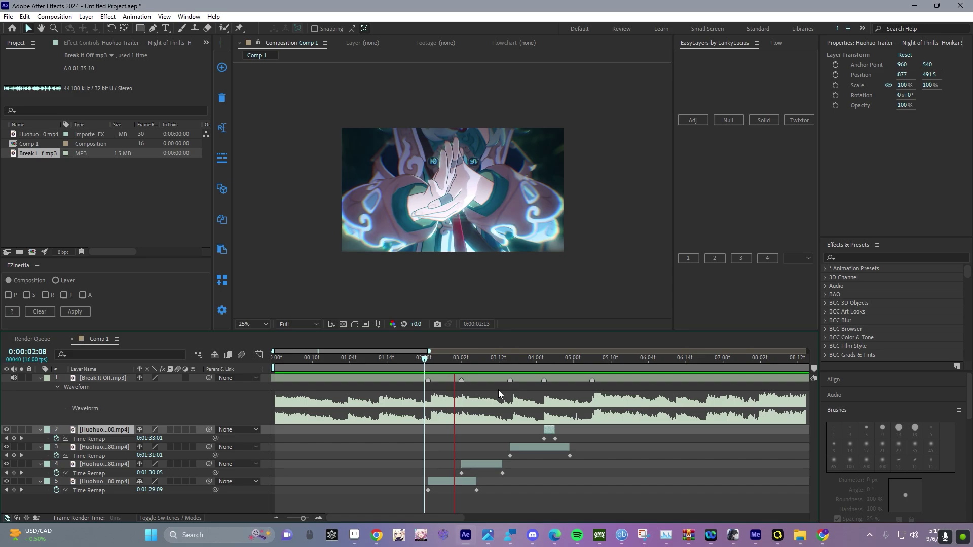
key(space)
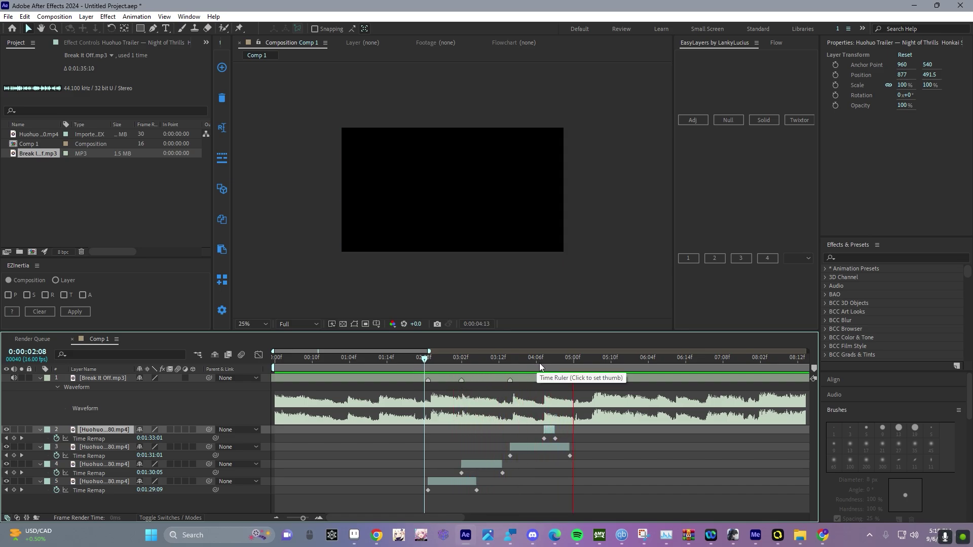
Apply Easy Ease to both time remap keyframes of the first clip and check their curve in the graph editor.
click(428, 357)
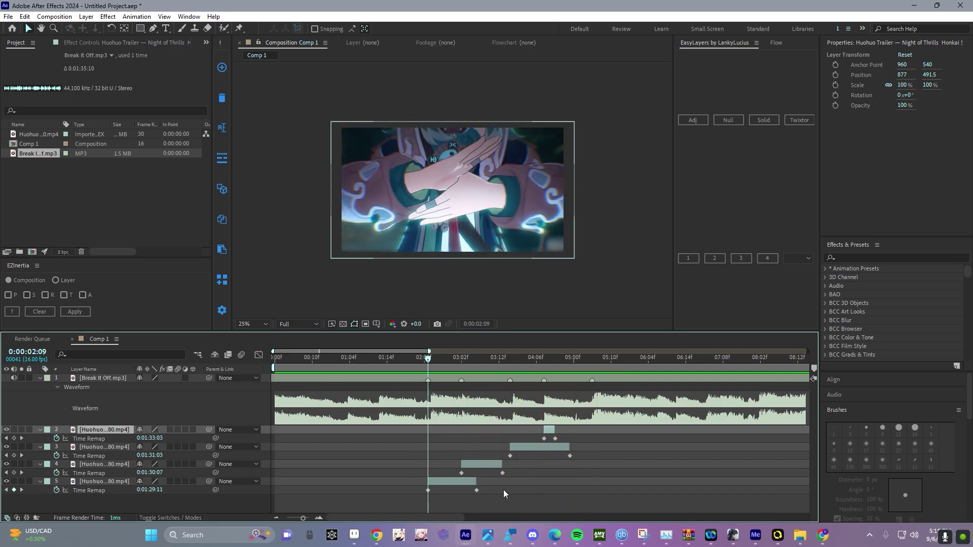
drag(504, 490, 421, 494)
key(F9)
click(774, 42)
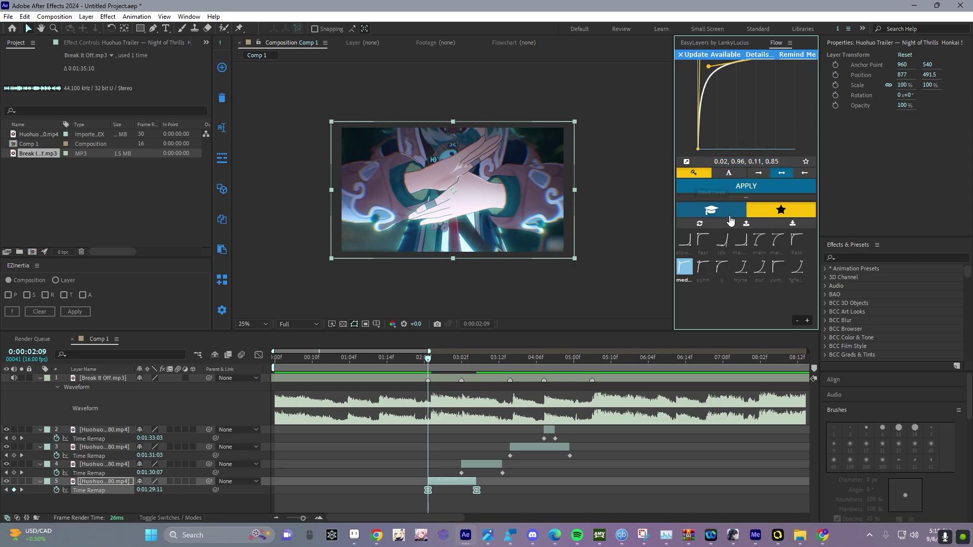
click(258, 355)
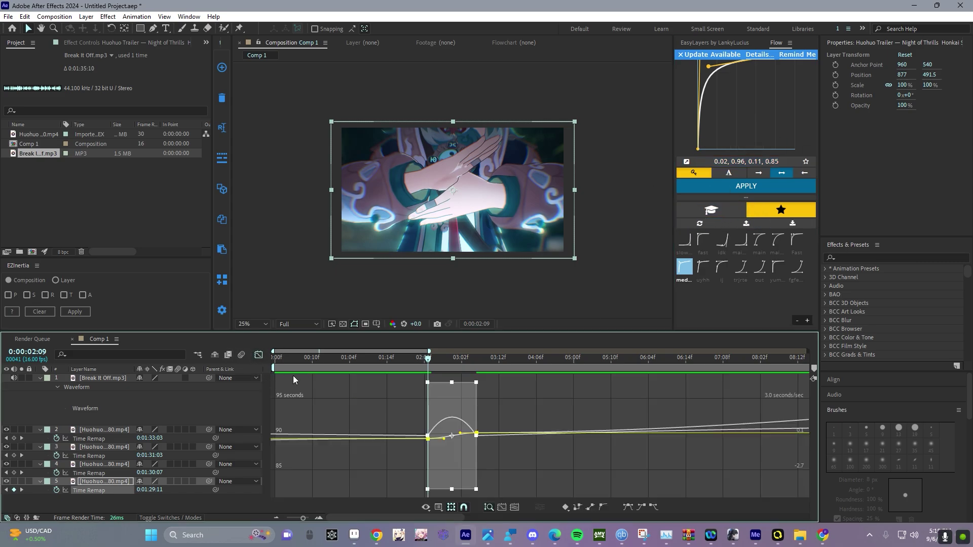
click(257, 357)
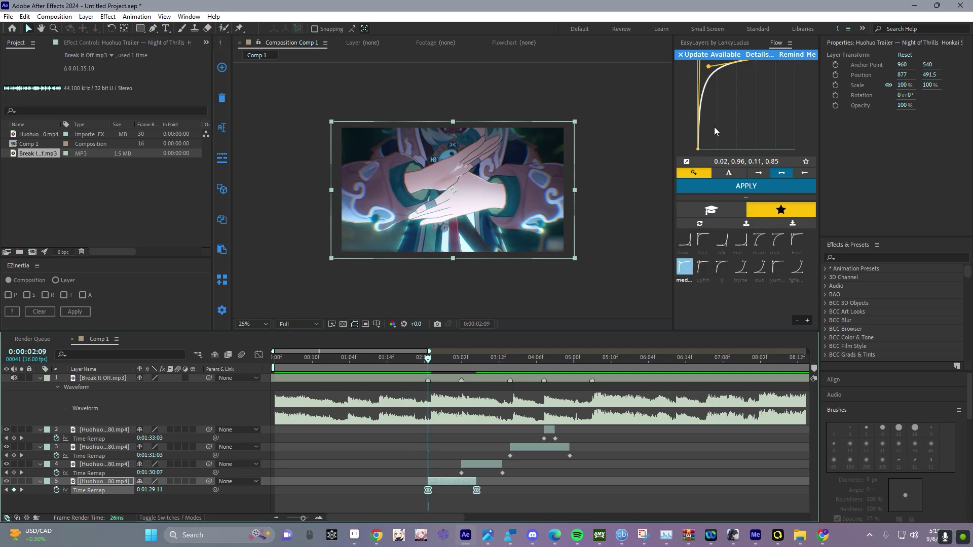
Shift the first clip's end time remap keyframe past the clip's end and apply a Flow curve of 0.02, 0.96, 0.10, 0.84.
click(680, 54)
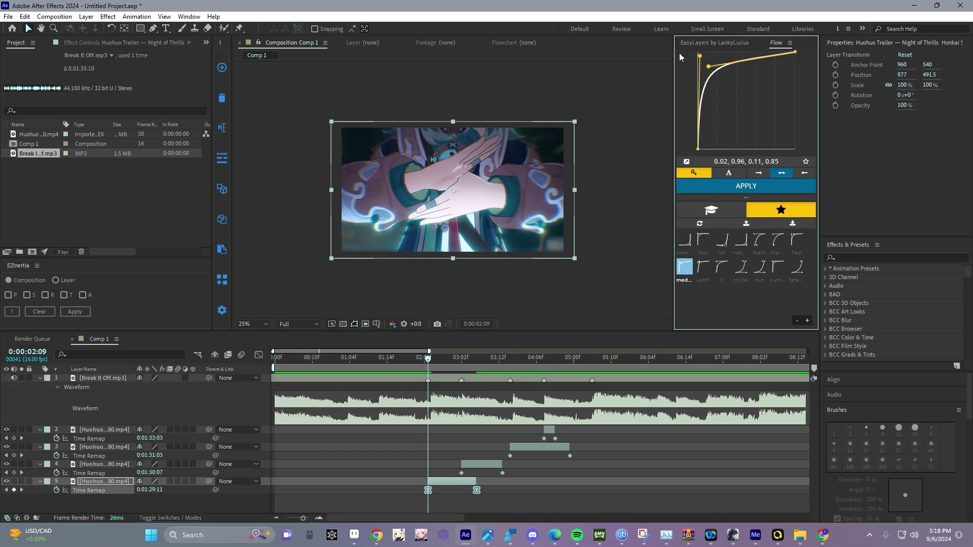
drag(706, 55, 708, 67)
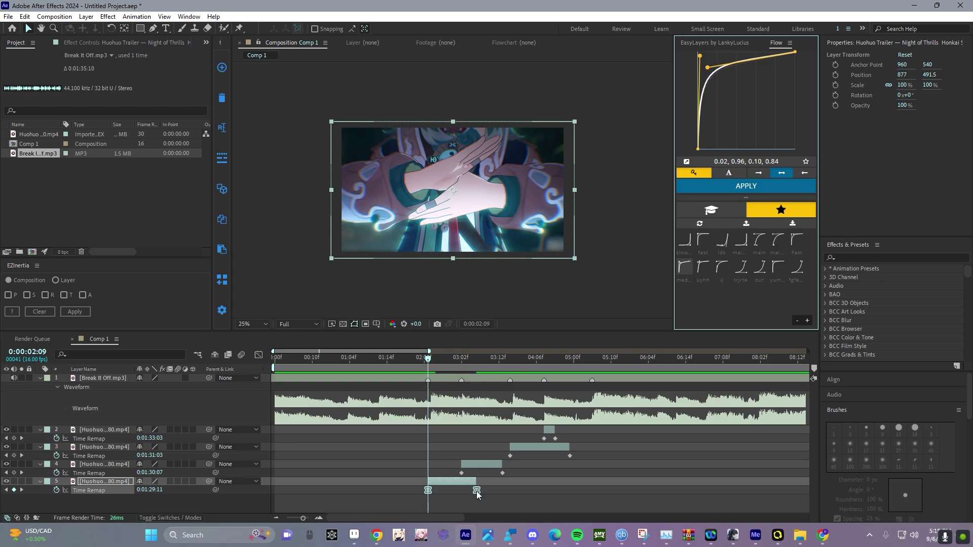
drag(476, 491, 505, 491)
click(736, 192)
Play back the first clip from just before its start to review the eased speed ramp.
mouse_move(427, 362)
mouse_down()
mouse_move(444, 356)
mouse_move(415, 361)
mouse_up()
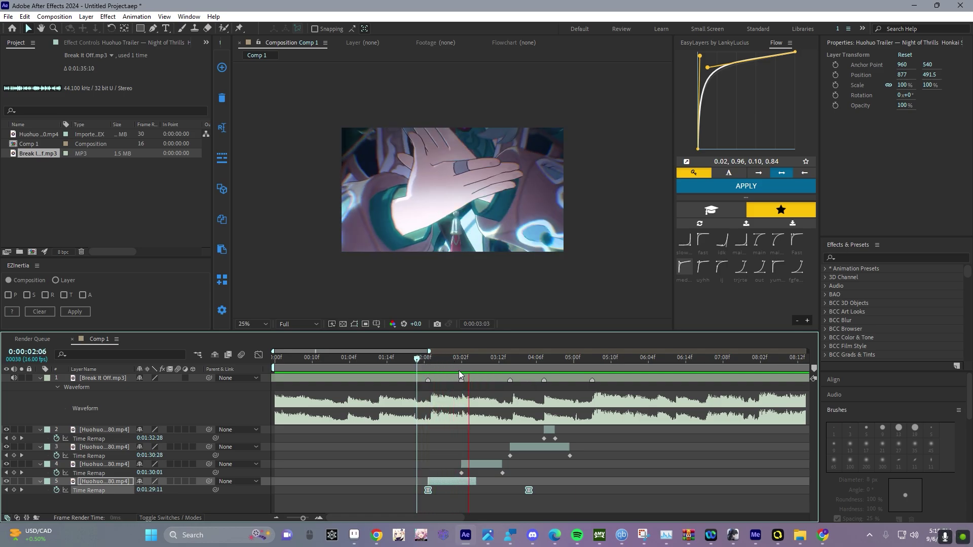
key(space)
click(421, 361)
key(space)
drag(440, 364, 448, 367)
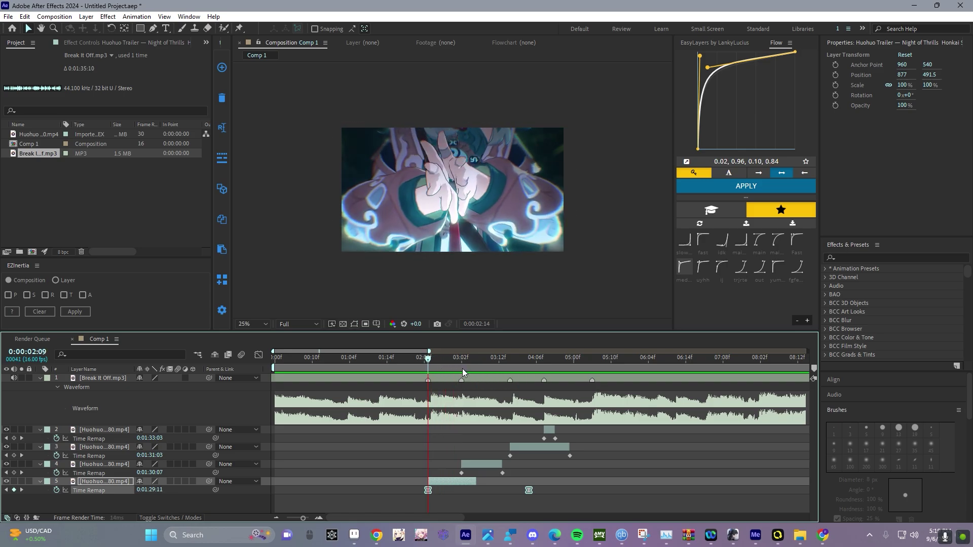
Apply Easy Ease to the second clip's time remap keyframes and extend the clip to the third music marker, with its end keyframe beyond it.
click(461, 369)
mouse_move(511, 469)
mouse_down()
mouse_move(455, 477)
mouse_move(510, 462)
mouse_up()
key(F9)
drag(603, 474, 454, 469)
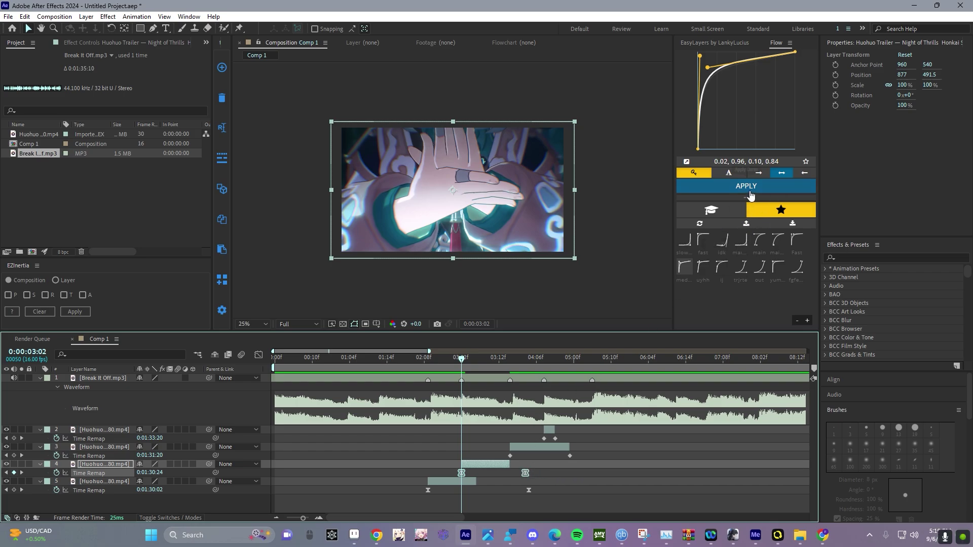
Apply the Flow curve 0.02, 0.96, 0.10, 0.84 to the second clip's time remap keyframes and preview it from 0:00:02:06.
click(750, 193)
drag(468, 361, 418, 374)
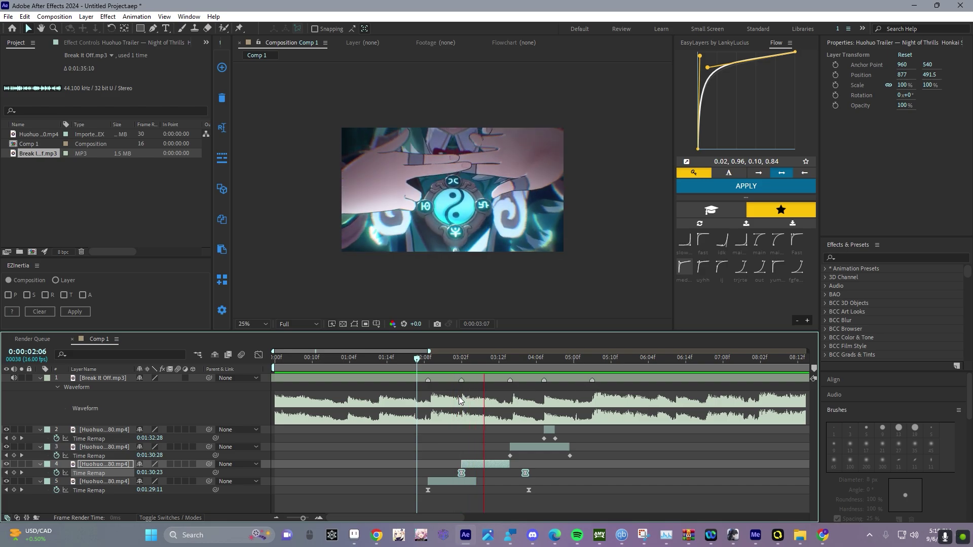
click(462, 364)
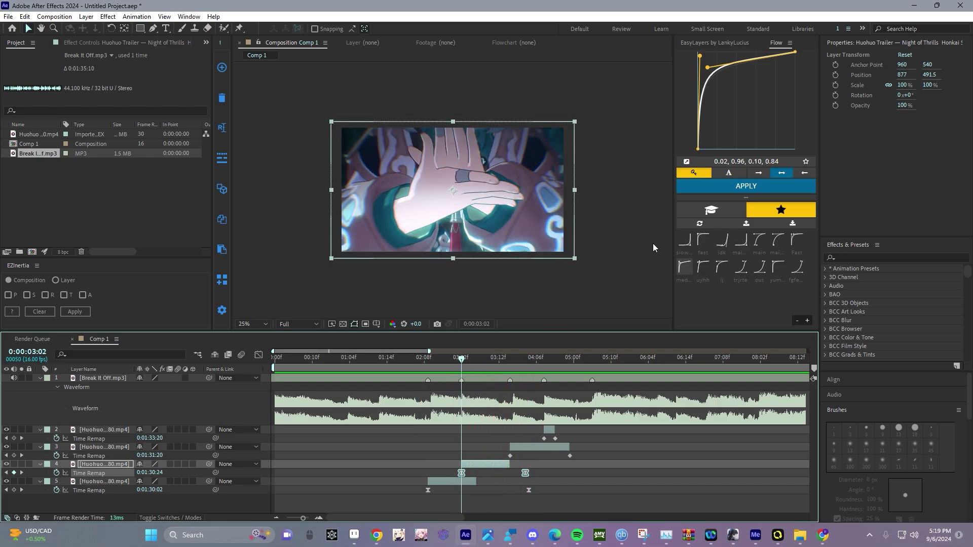
Try a Flow curve of 0.17, 0.02, 0.12, 0.99 on the second clip's time remap keyframes and play it back.
drag(699, 55, 716, 148)
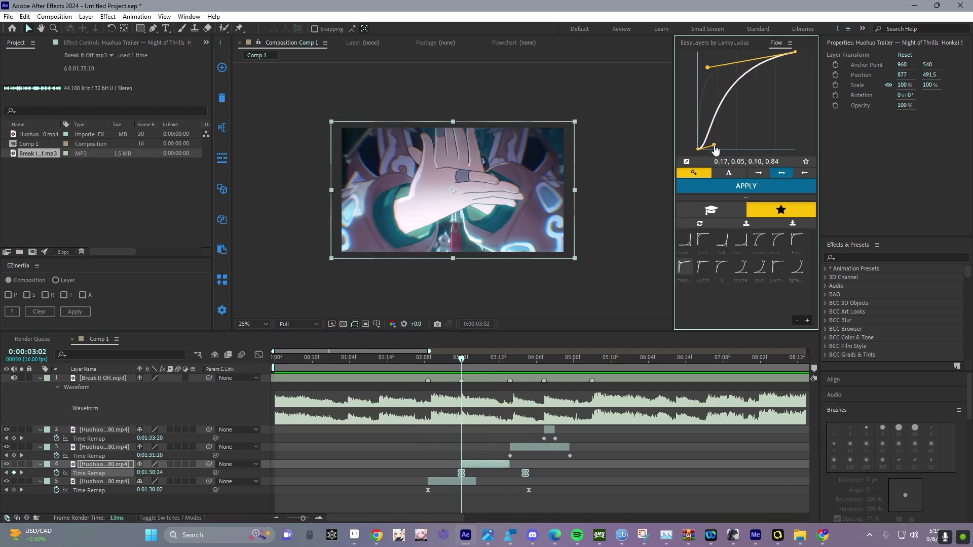
mouse_move(707, 74)
mouse_down()
mouse_move(774, 53)
mouse_move(711, 57)
mouse_up()
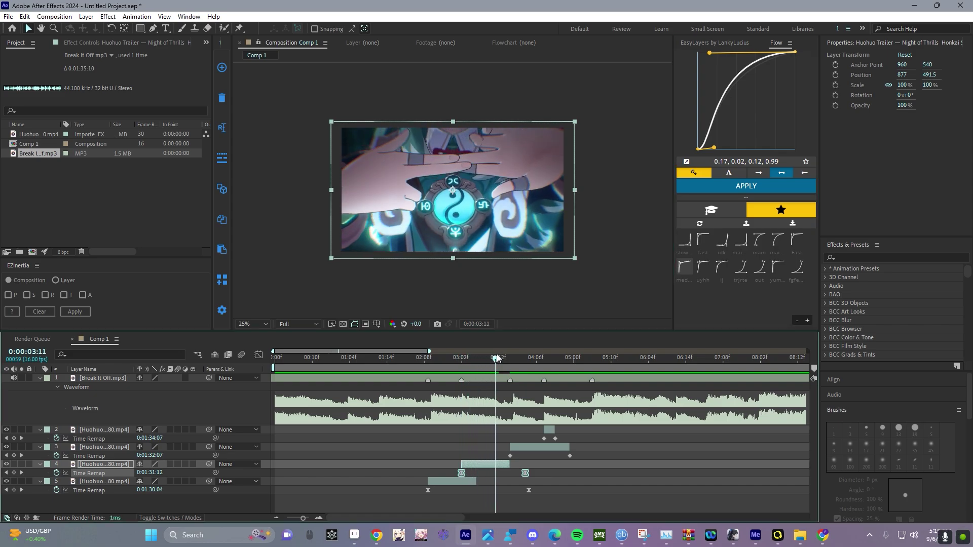
key(space)
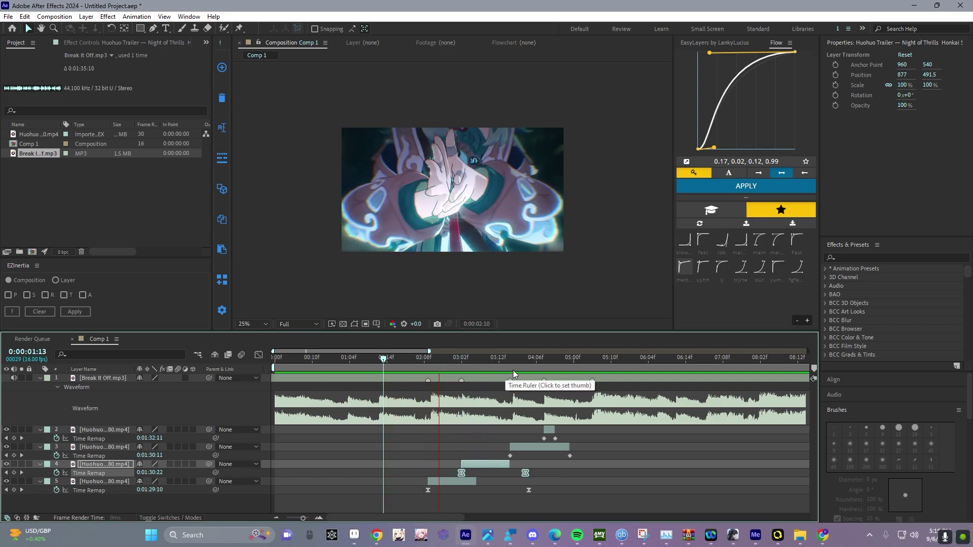
Shift both time remap keyframes of the second clip slightly earlier and play back the result against the music.
click(461, 366)
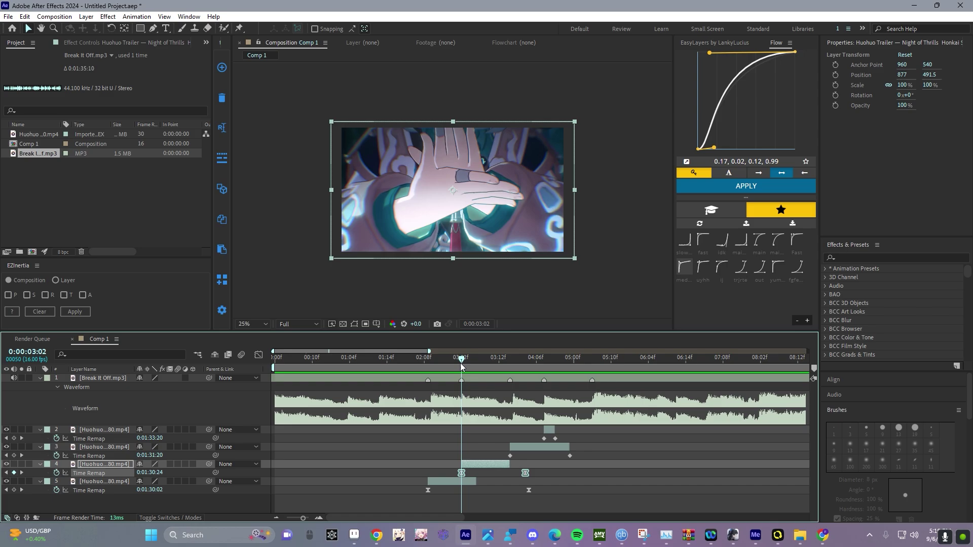
drag(527, 474, 522, 474)
key(space)
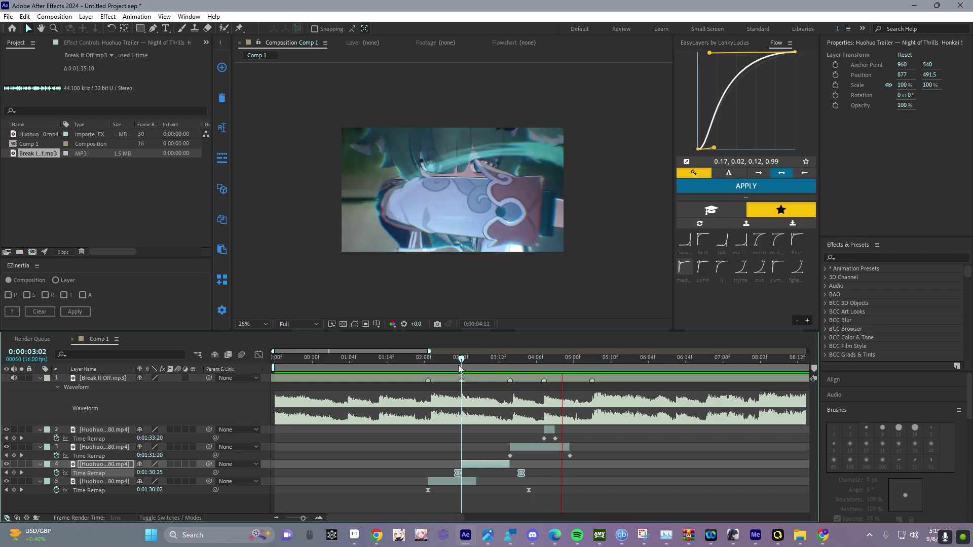
click(421, 364)
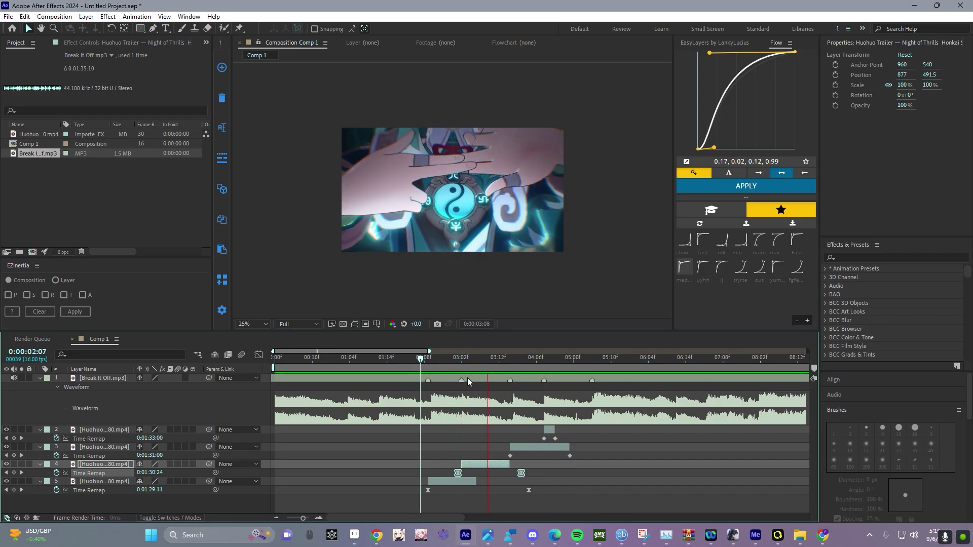
Ease the third clip's time remap keyframes with a Flow curve of 0.00, 0.18, 0.03, 0.98 and preview it from 0:00:03:15.
click(510, 370)
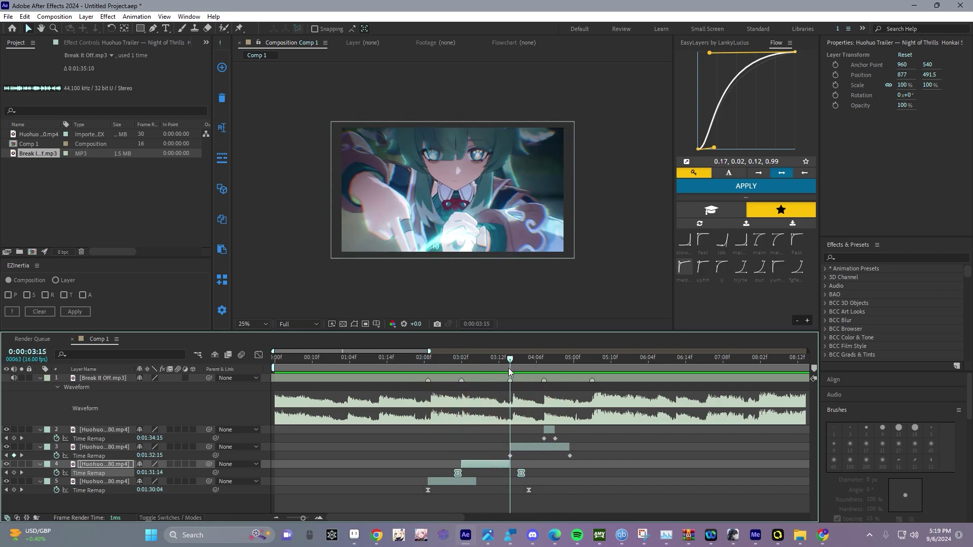
click(560, 449)
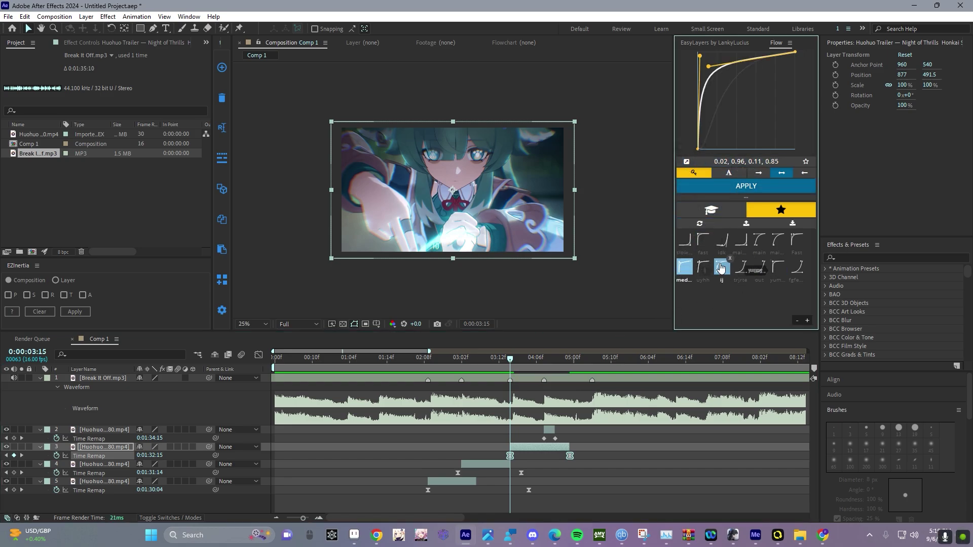
drag(700, 56, 698, 134)
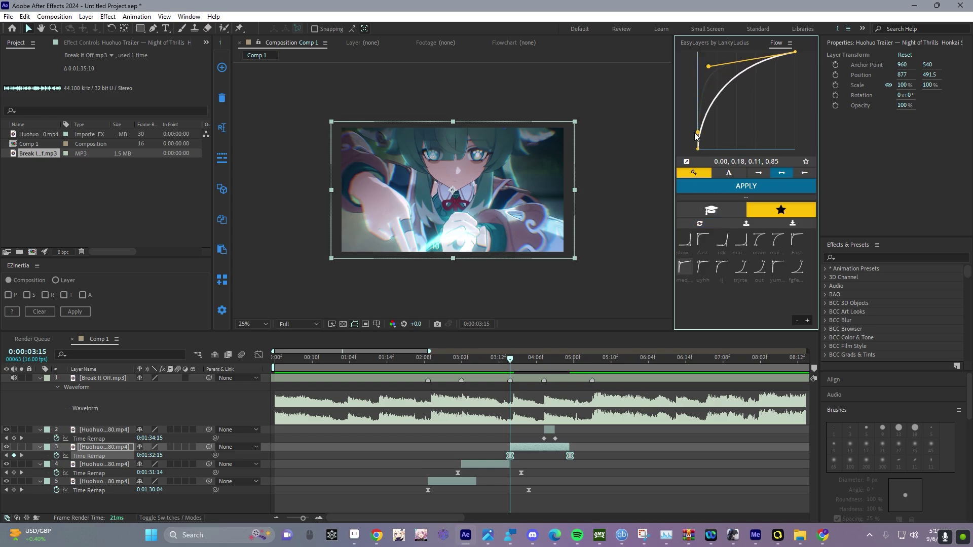
drag(709, 66, 702, 57)
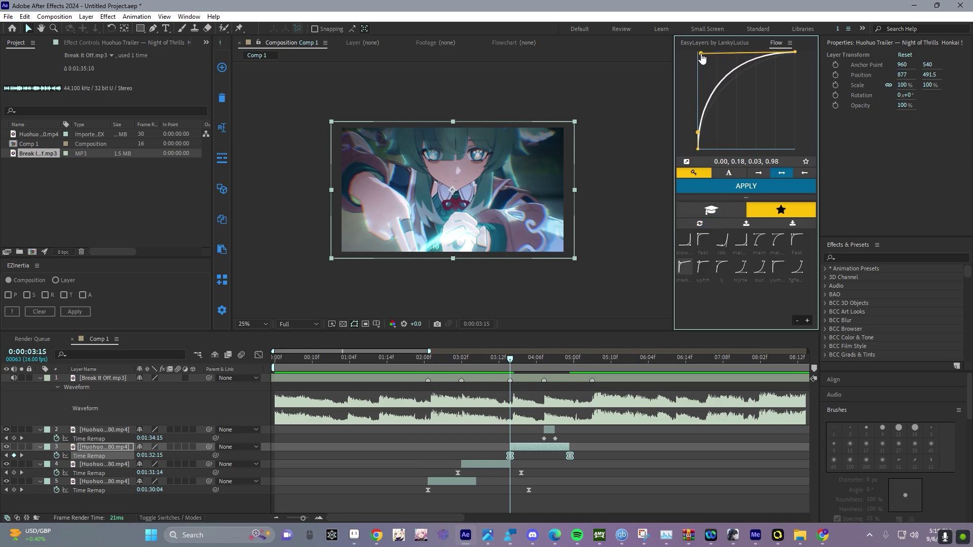
click(768, 183)
click(576, 410)
key(space)
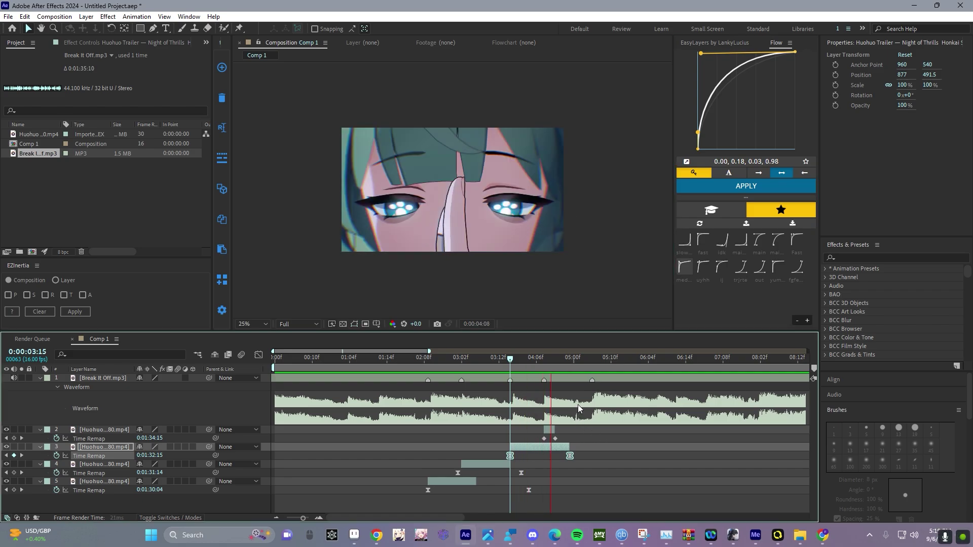
Apply Easy Ease to the fourth clip's time remap keyframes and extend the clip to the last music marker, with its end keyframe beyond it.
mouse_move(558, 361)
mouse_down()
mouse_move(541, 361)
mouse_move(550, 362)
mouse_up()
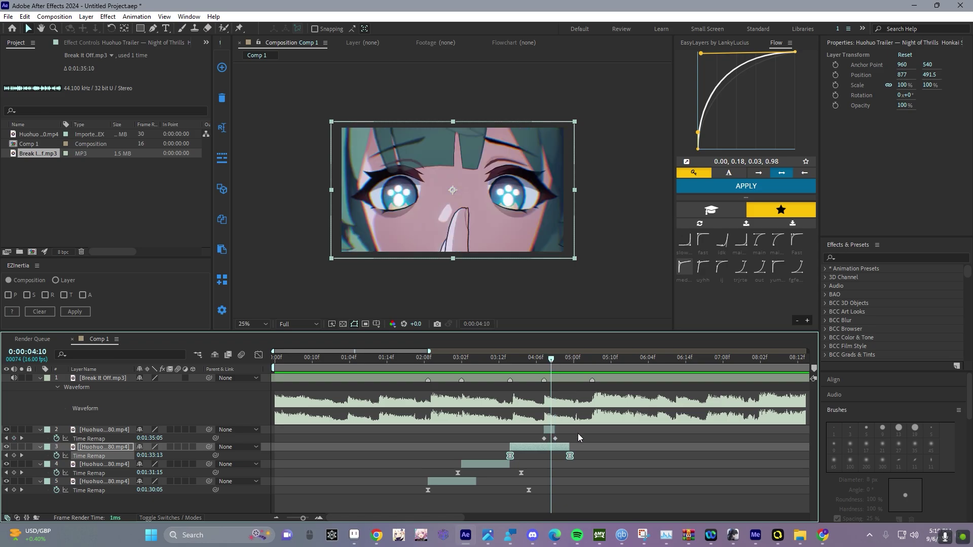
drag(578, 433, 538, 442)
key(F9)
drag(624, 434, 592, 430)
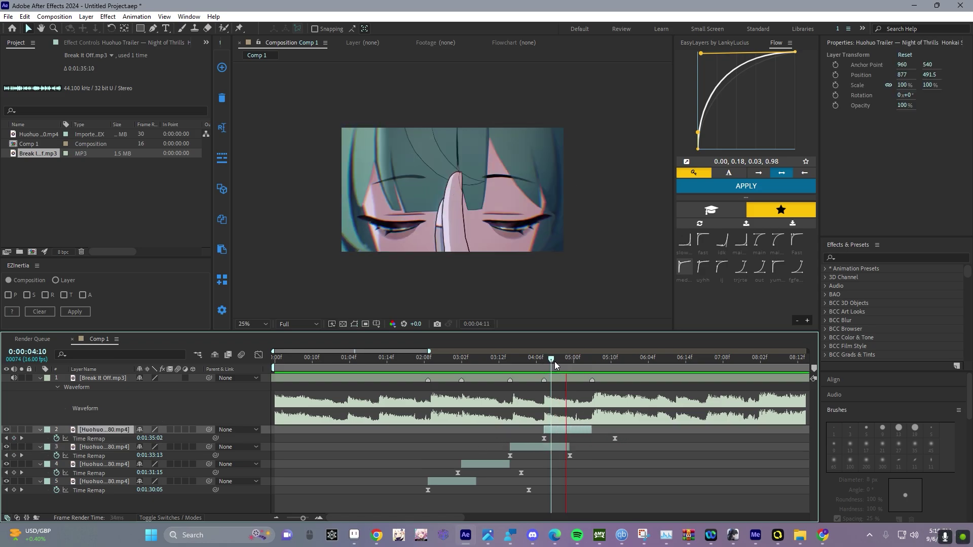
drag(564, 362, 402, 361)
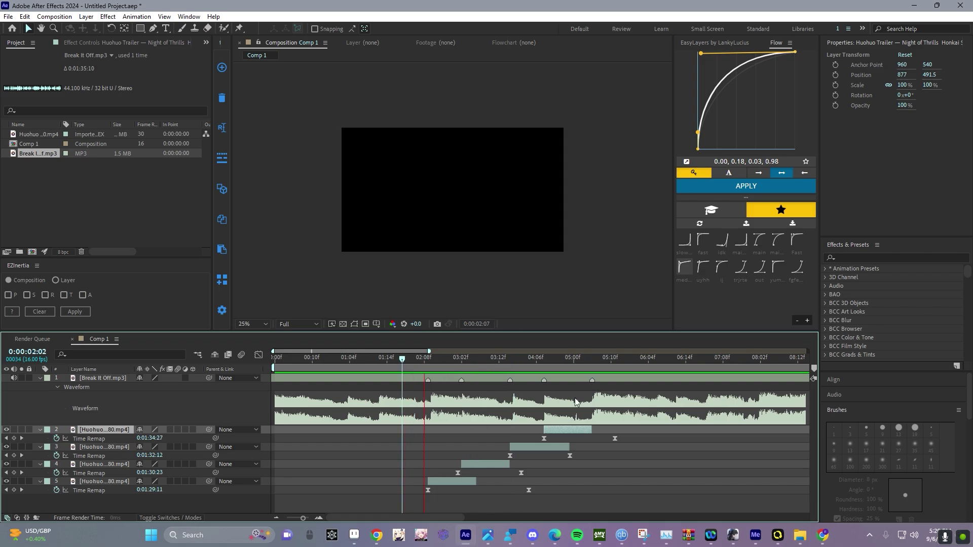
key(space)
Apply the Flow curve 0.00, 0.18, 0.03, 0.98 to the fourth clip's time remap keyframes and preview from 0:00:02:11.
drag(645, 435, 532, 439)
click(743, 188)
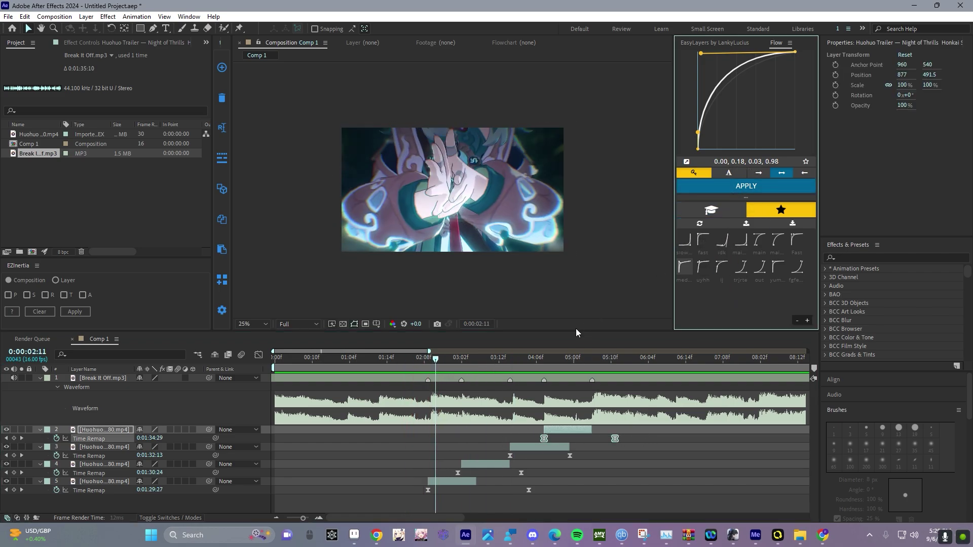
key(space)
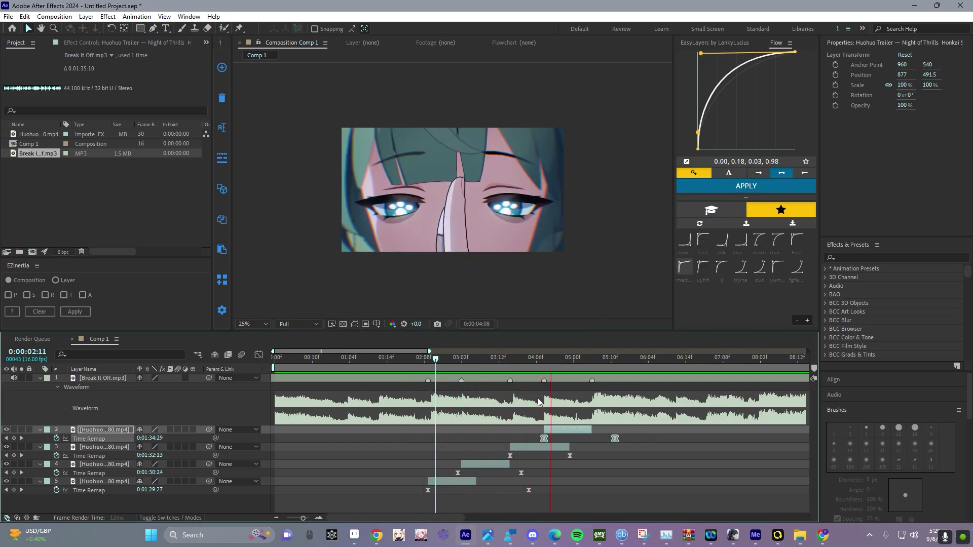
key(space)
Move the second clip's start time remap keyframe to 0:00:03:02 and apply a Flow curve of 0.02, 0.46, 0.20, 0.81.
drag(568, 362, 461, 381)
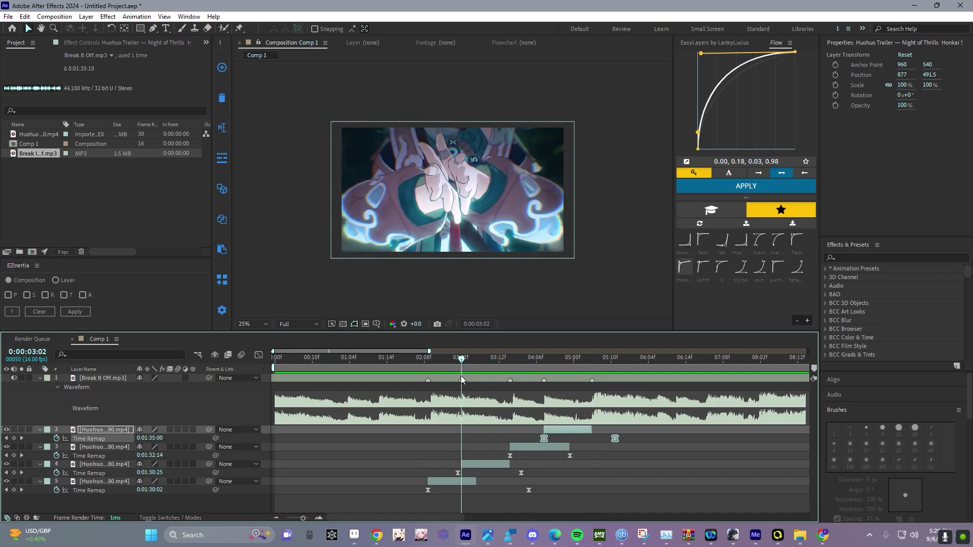
drag(544, 464, 461, 473)
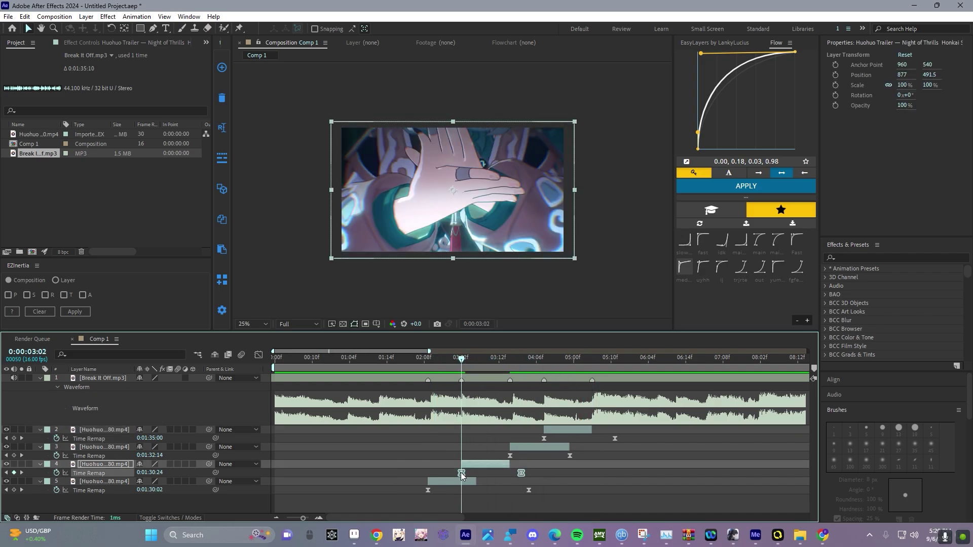
drag(698, 133, 698, 105)
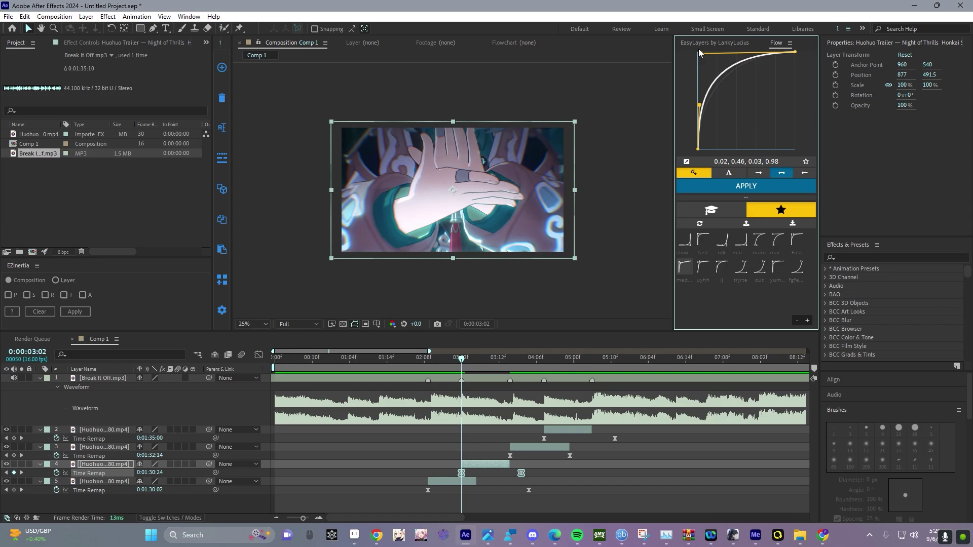
drag(700, 53, 718, 70)
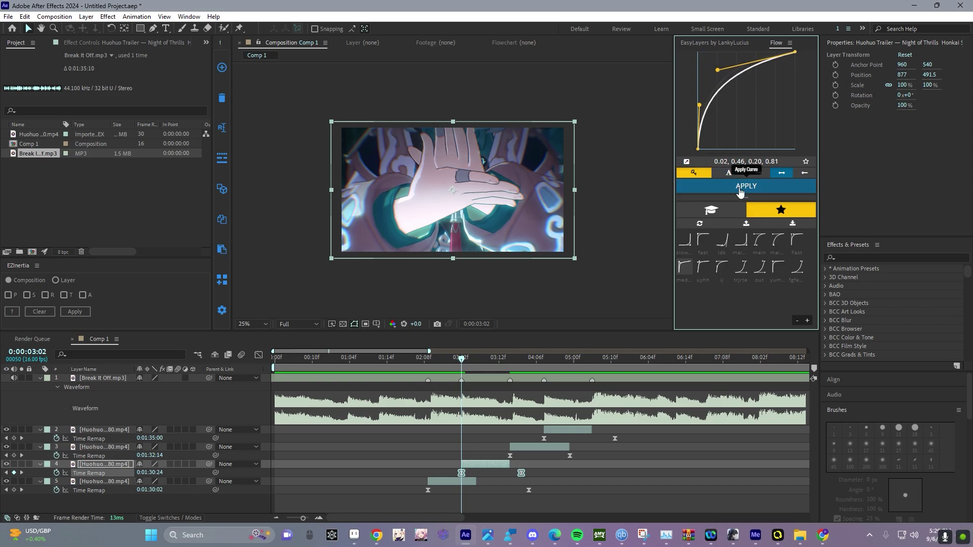
click(470, 472)
Play the sequence from 0:00:03:02 and again from 0:00:02:12 to review the second clip's speed ramp.
key(space)
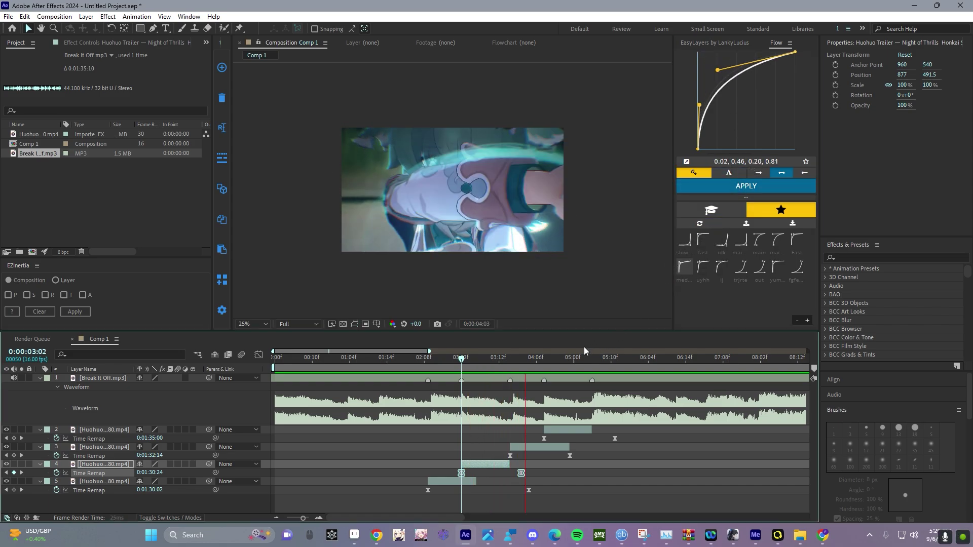
key(space)
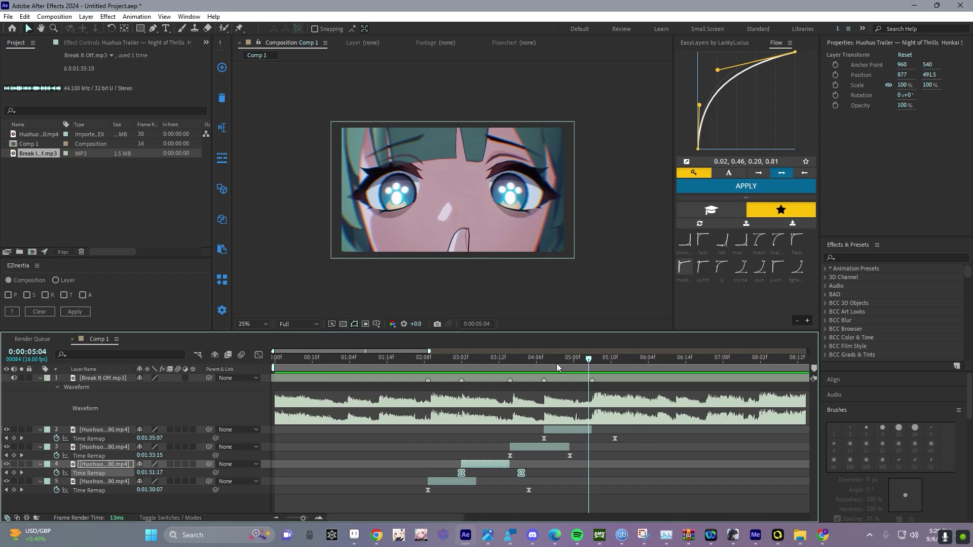
drag(557, 363, 439, 375)
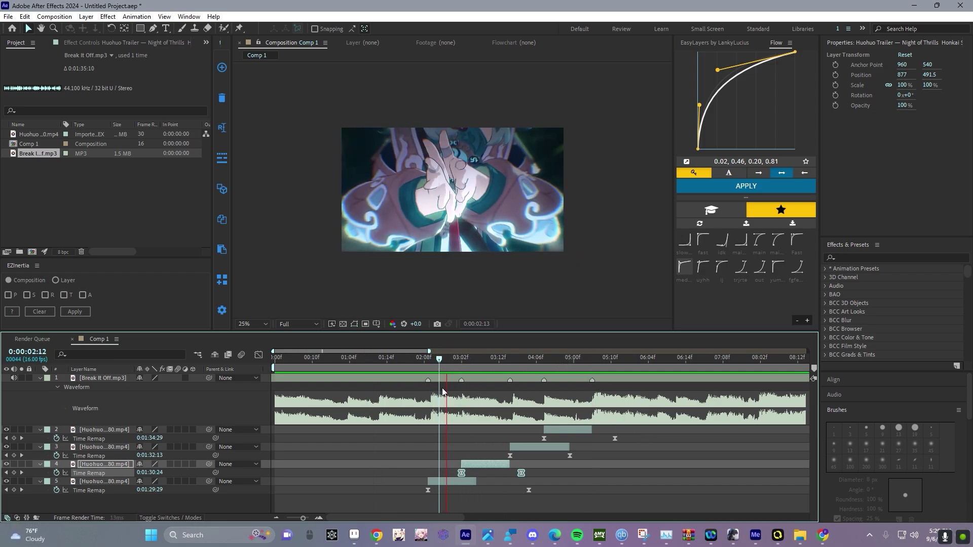
key(space)
Enable frame blending on all four Huohuo video layers and for the composition.
click(118, 431)
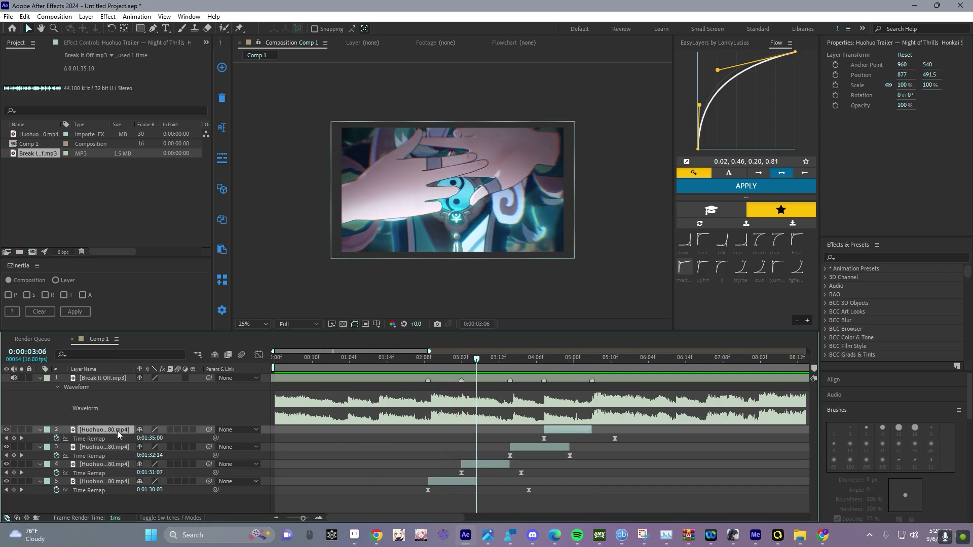
shift+click(117, 484)
click(170, 430)
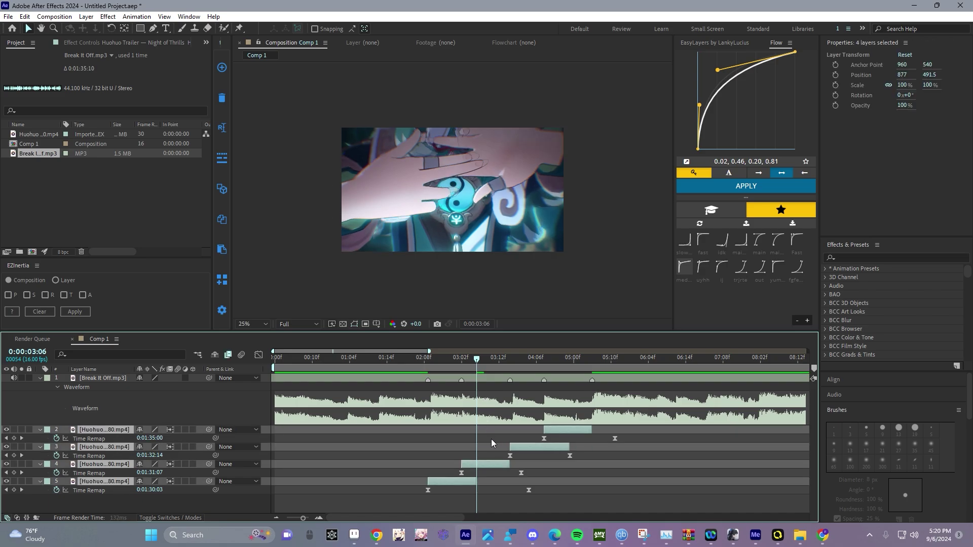
Play the four frame-blended clips from 0:00:02:08 to review their motion against the music.
key(space)
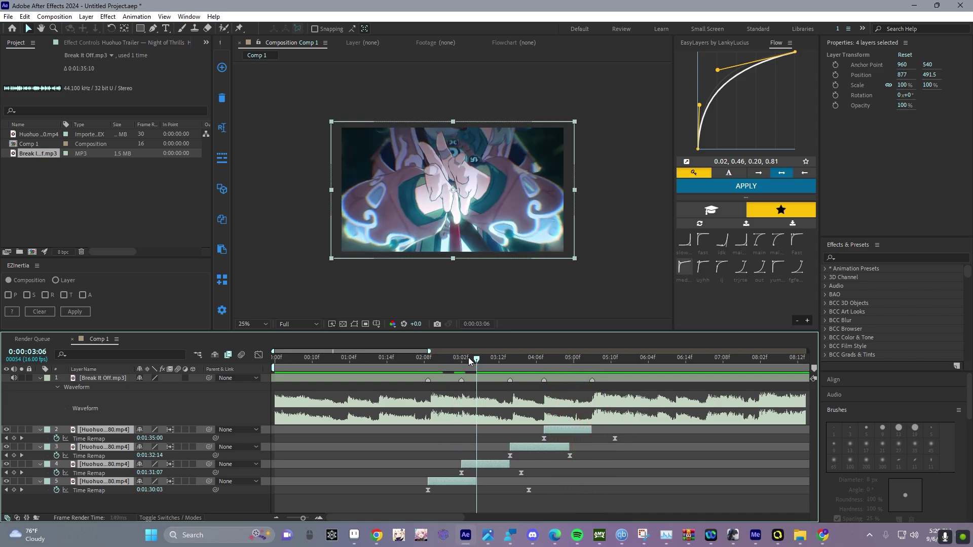
mouse_move(469, 357)
mouse_down()
mouse_move(446, 358)
mouse_move(480, 358)
mouse_up()
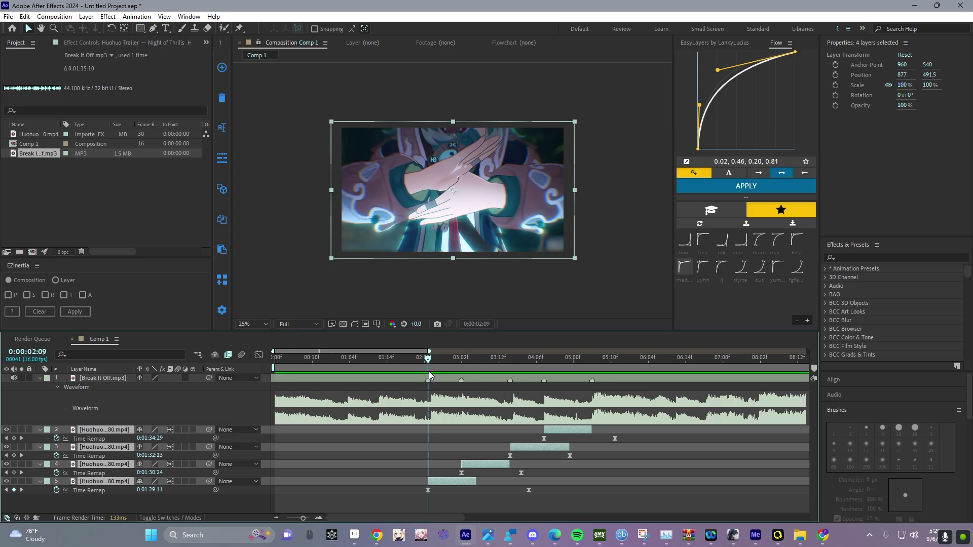
mouse_move(429, 376)
mouse_down()
mouse_move(448, 365)
mouse_move(425, 366)
mouse_up()
key(space)
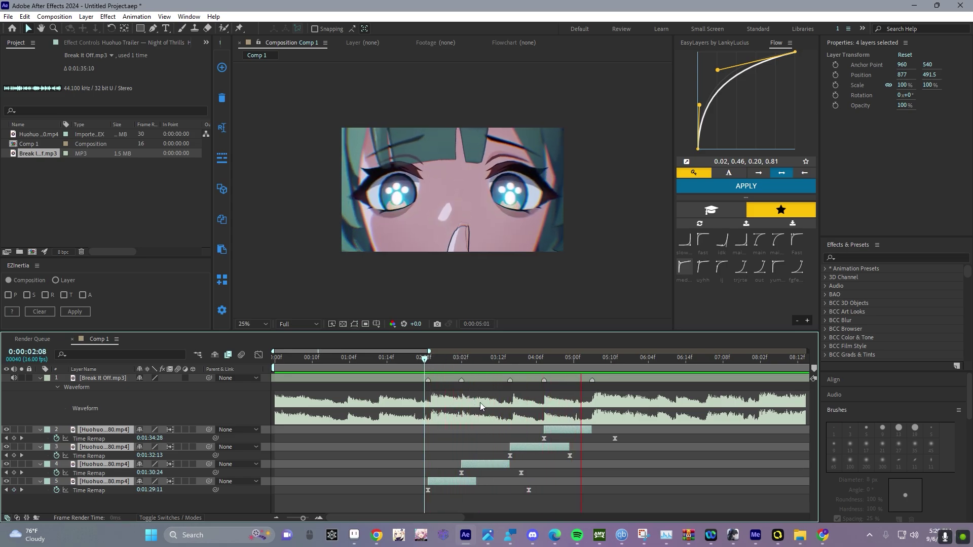
click(461, 359)
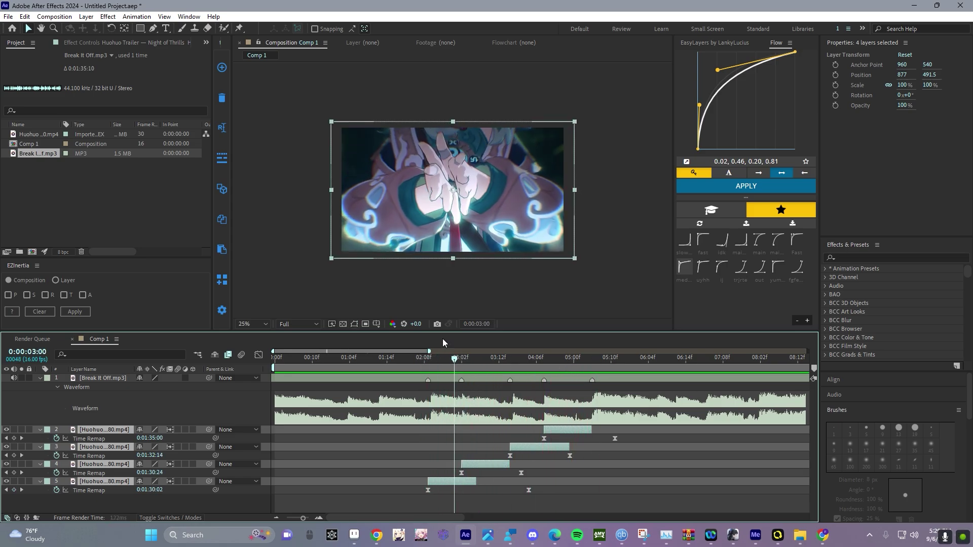